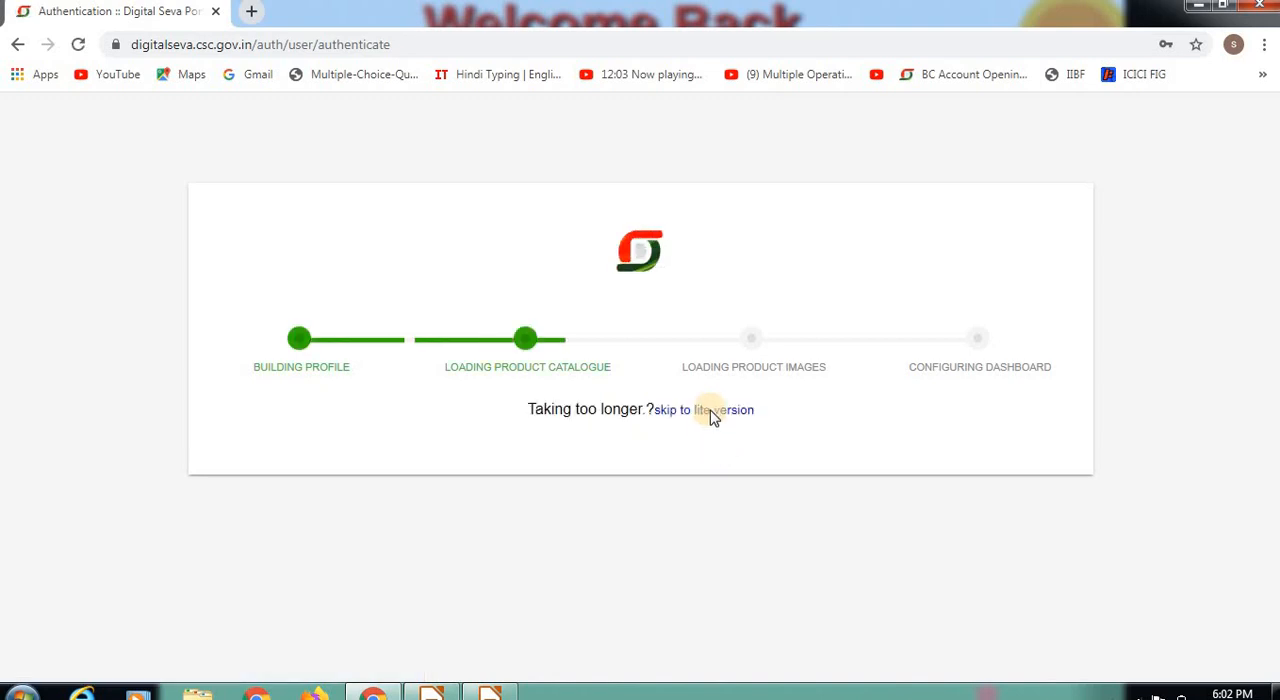
Step: Skip to the lite version of the portal and open the form for adding a new cadet in cadet management
click(742, 413)
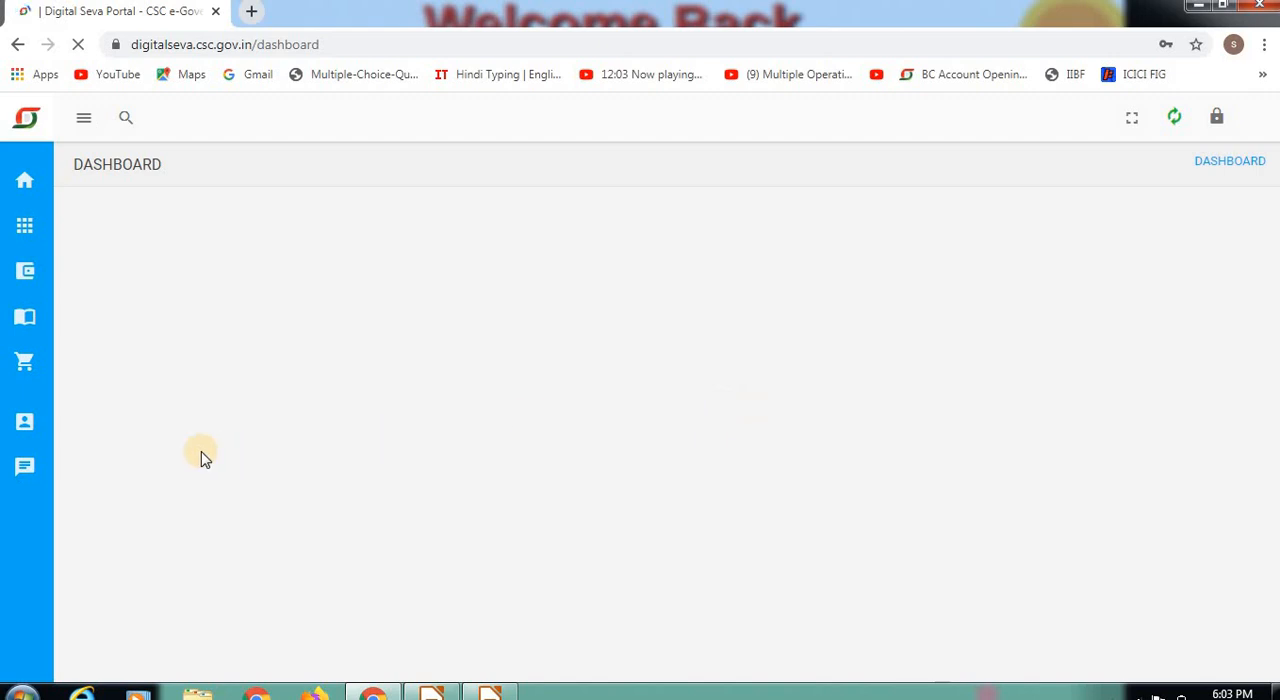
click(27, 423)
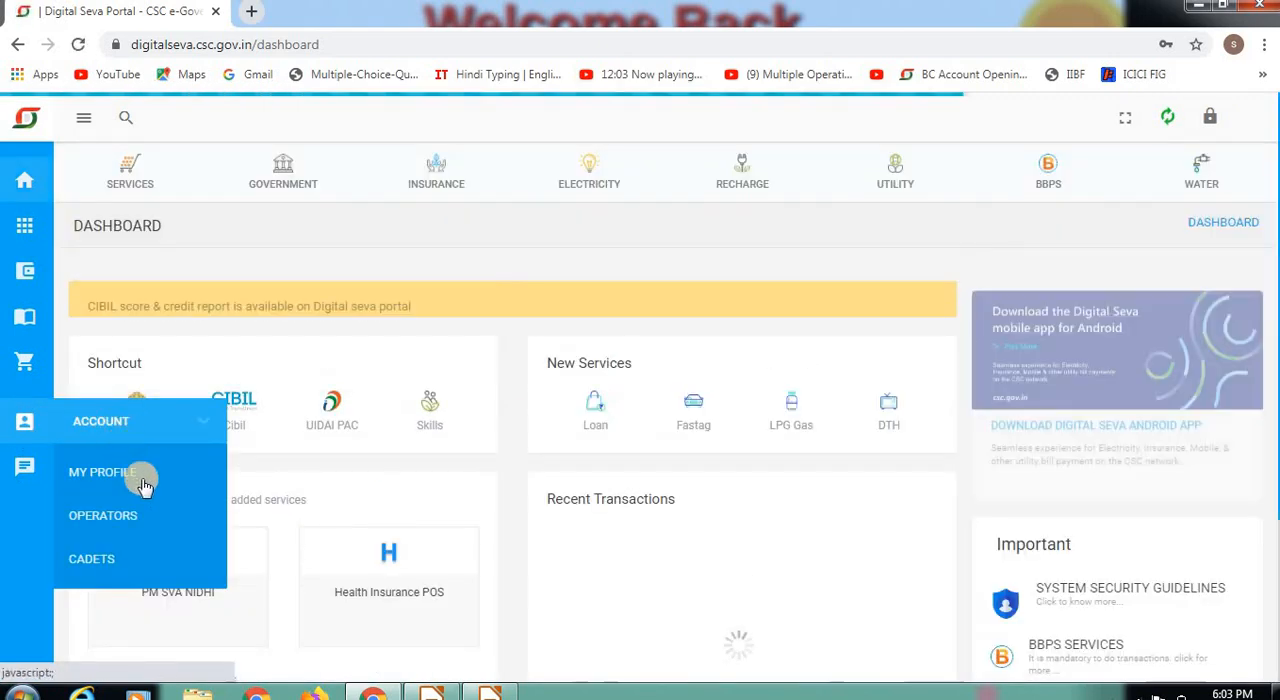
click(93, 562)
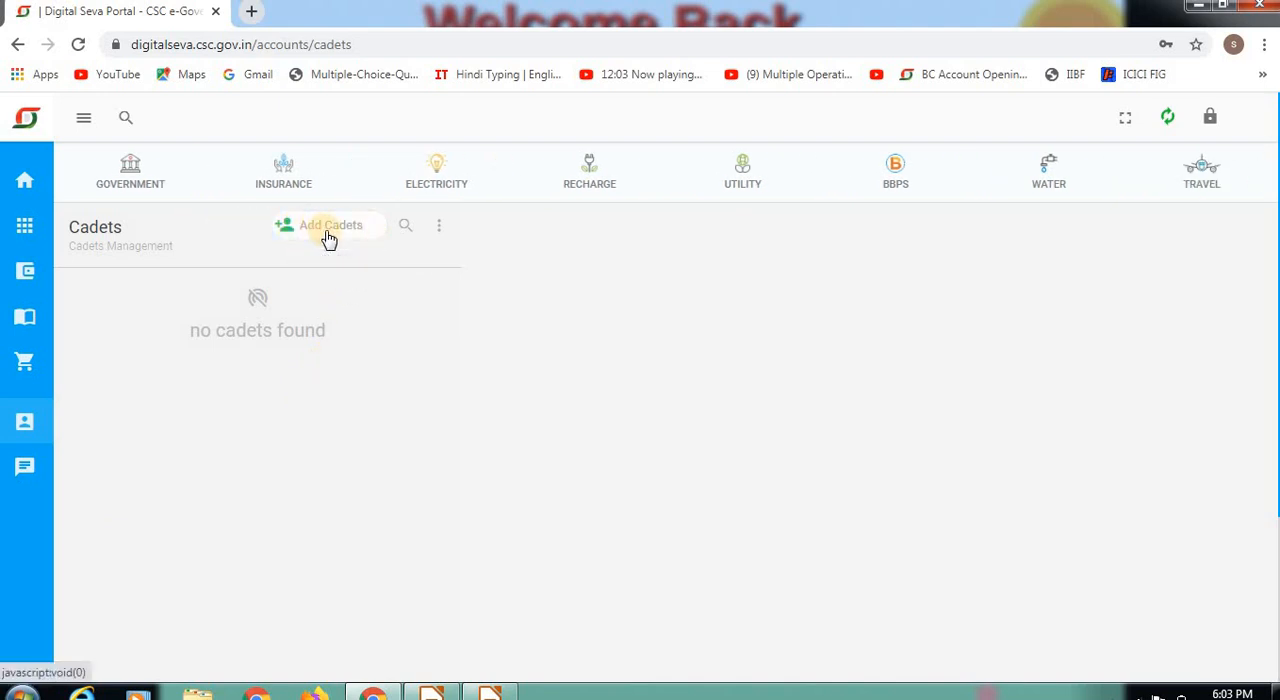
click(329, 238)
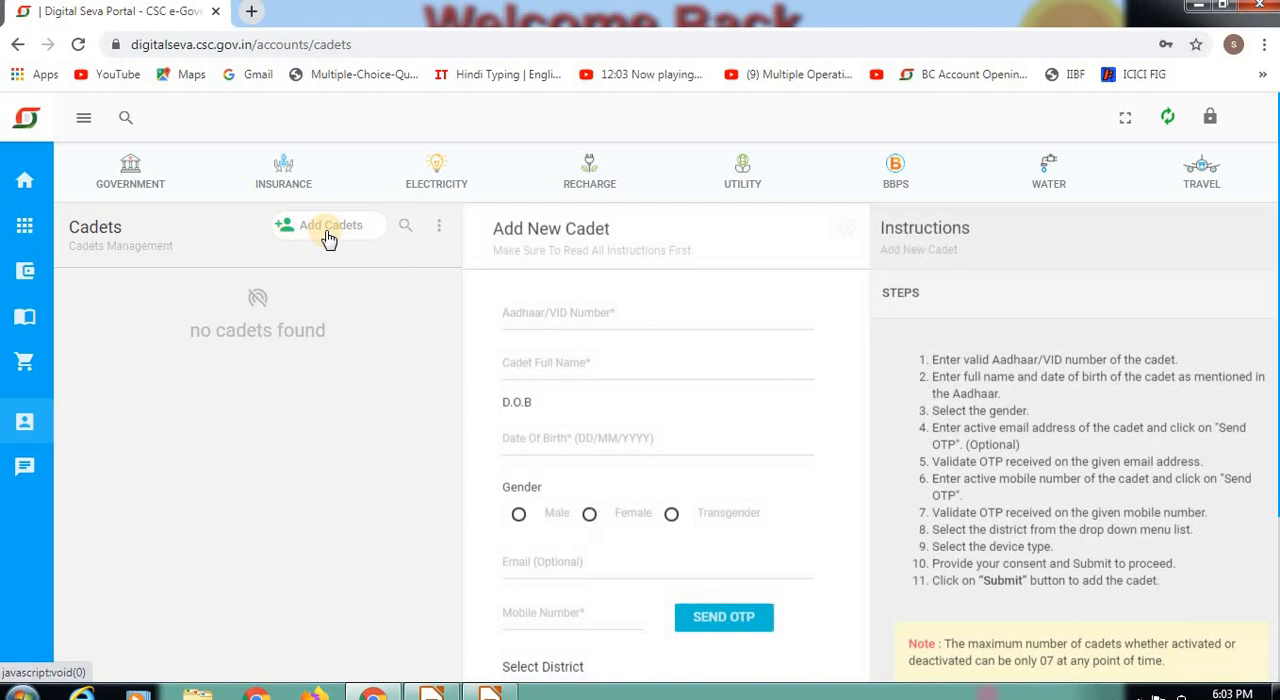
Step: Look through the Aadhaar/VID number, full name, date of birth, gender, email and mobile number fields of the new cadet form
click(596, 319)
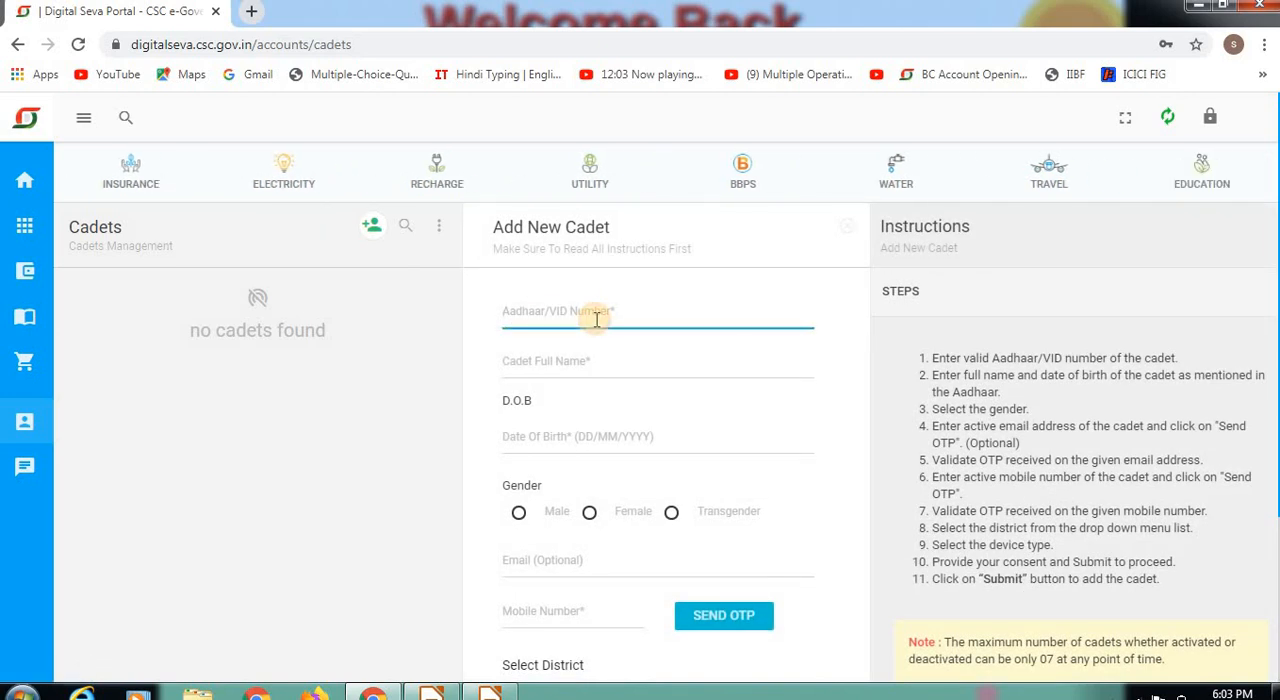
click(616, 368)
click(479, 446)
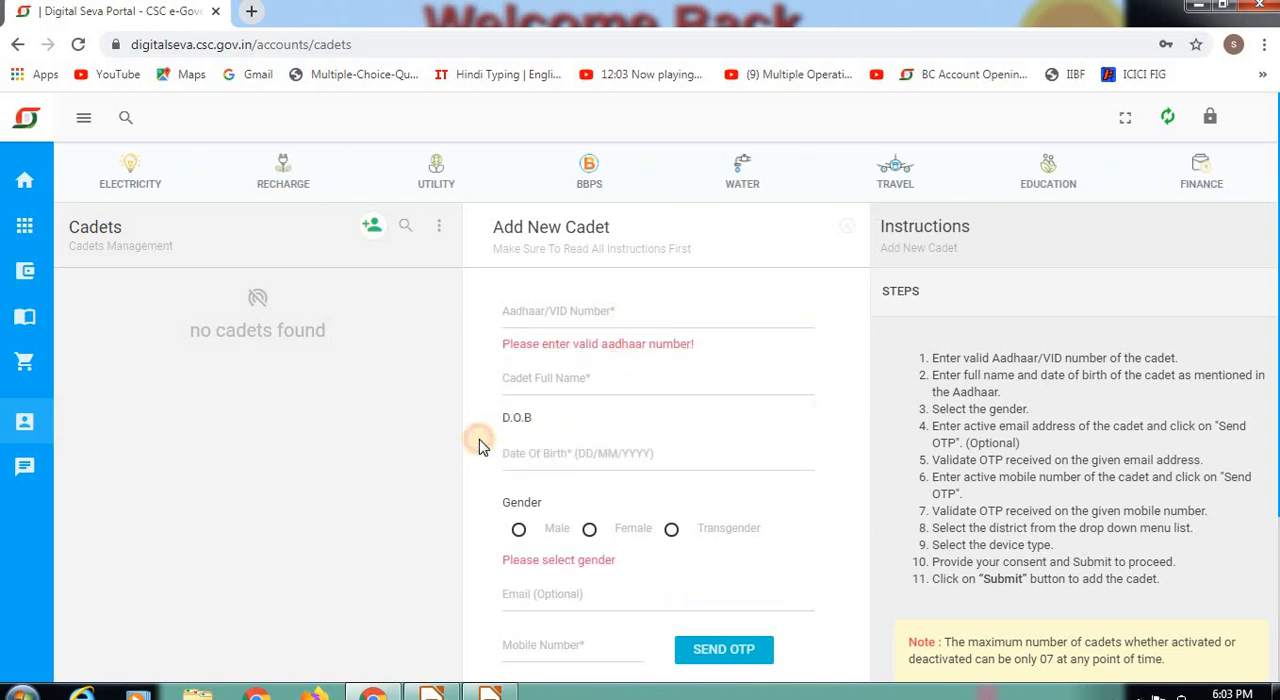
click(632, 456)
key(Tab)
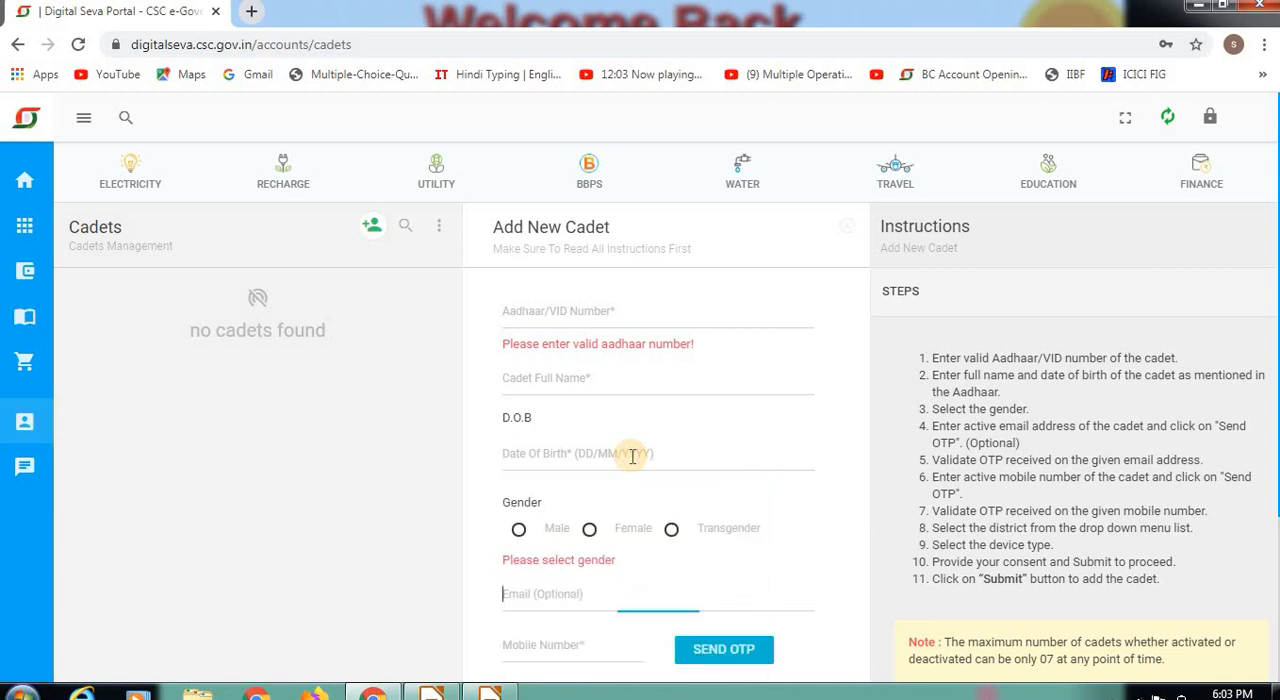
key(Tab)
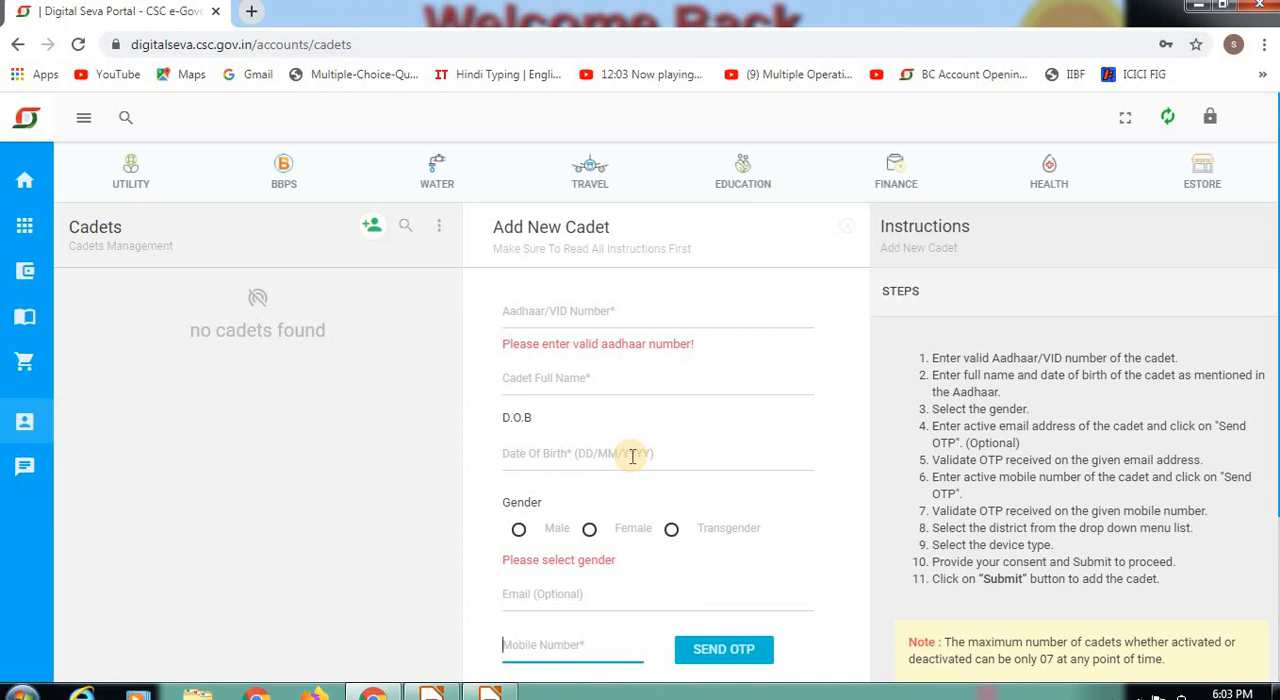
key(Tab)
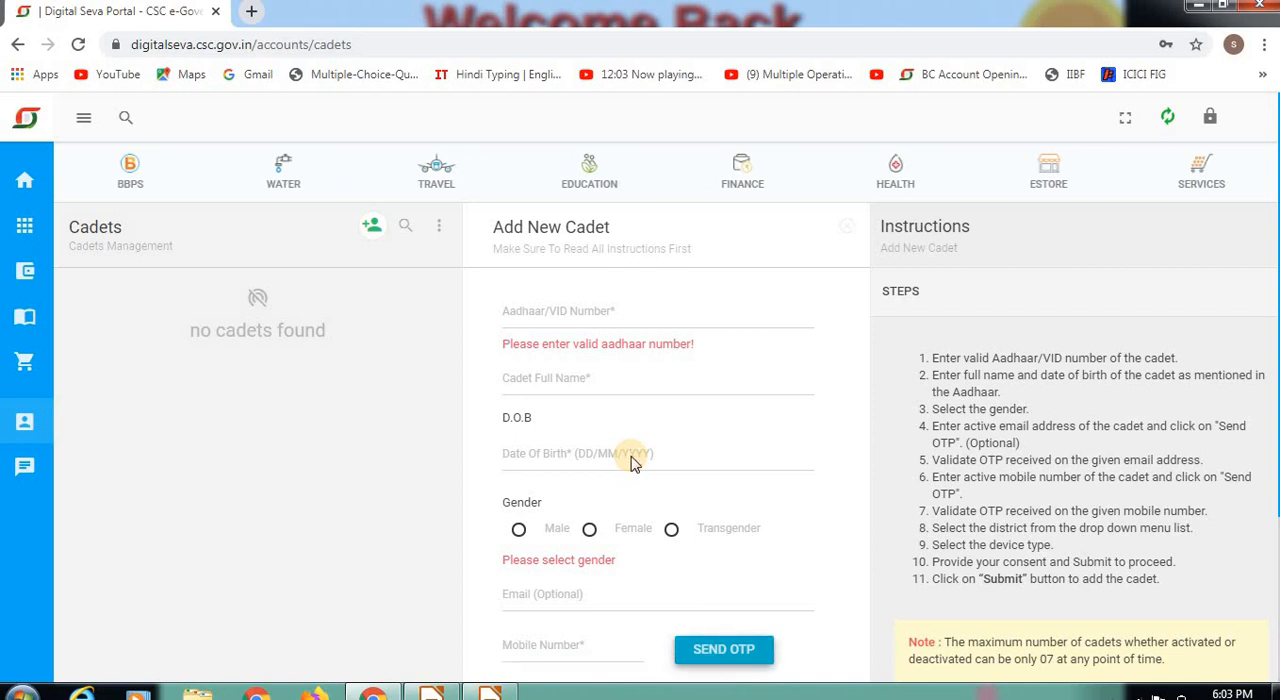
Step: Set the new cadet's district to Gonda
scroll(630, 462, down, 3)
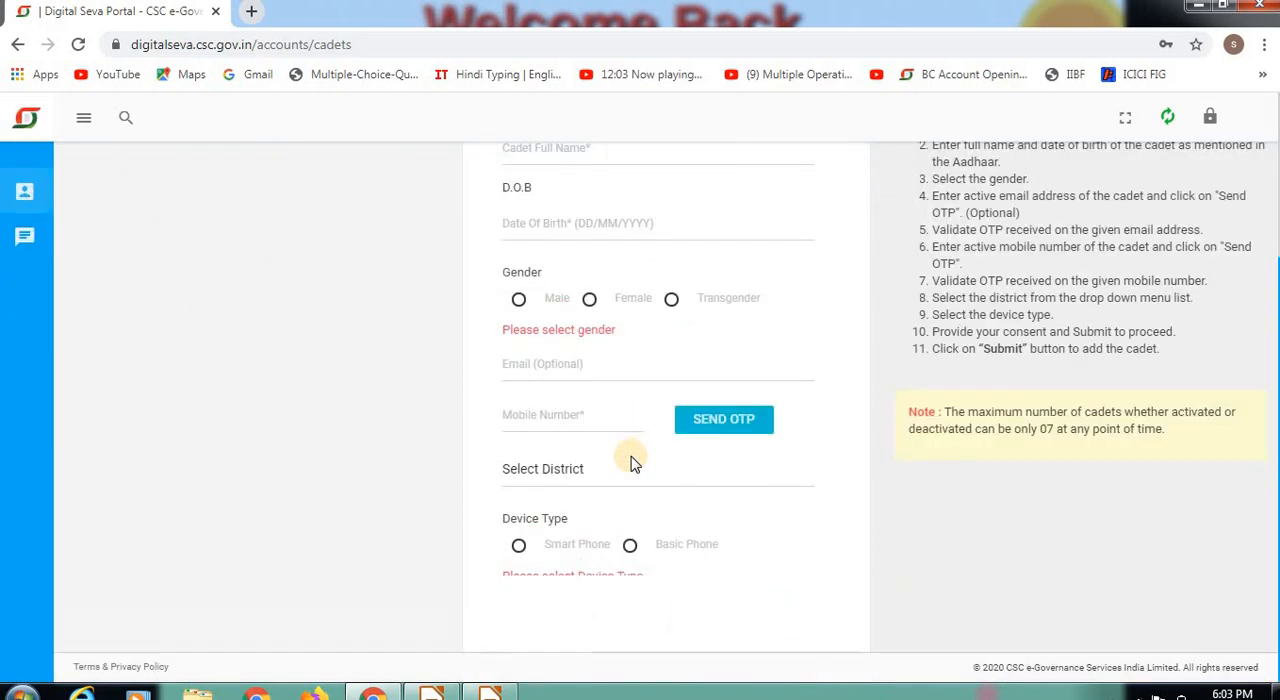
click(565, 478)
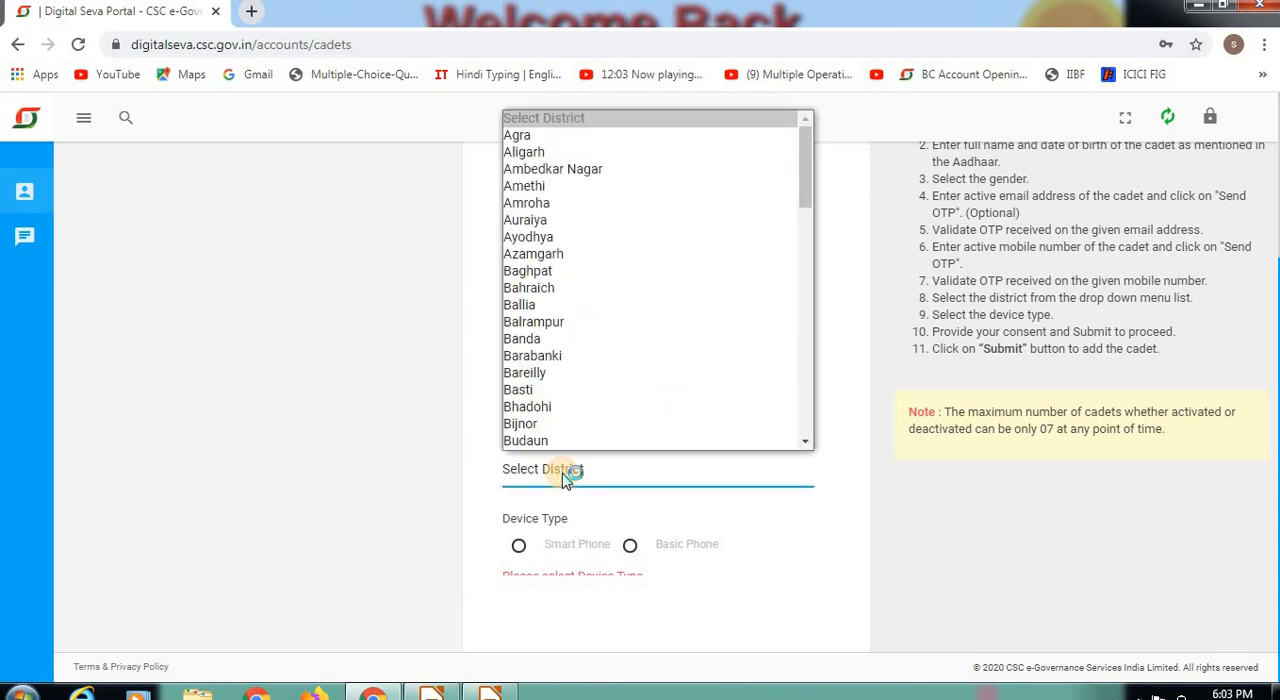
text(go)
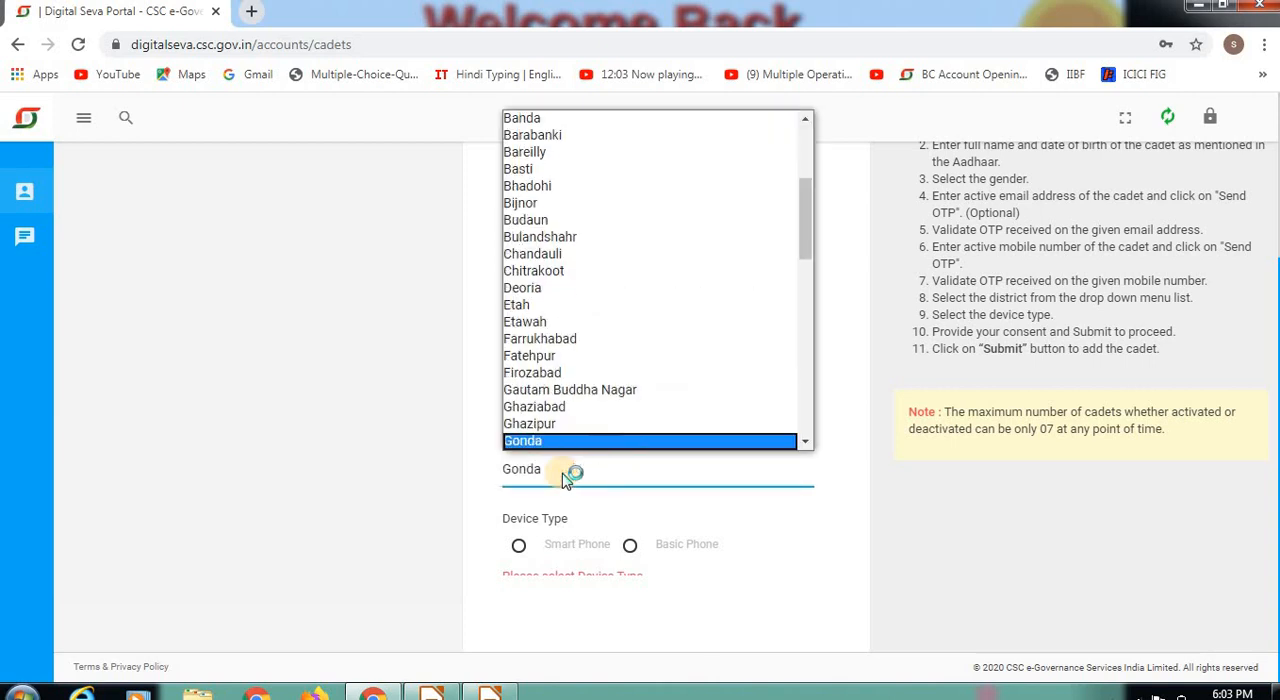
click(565, 478)
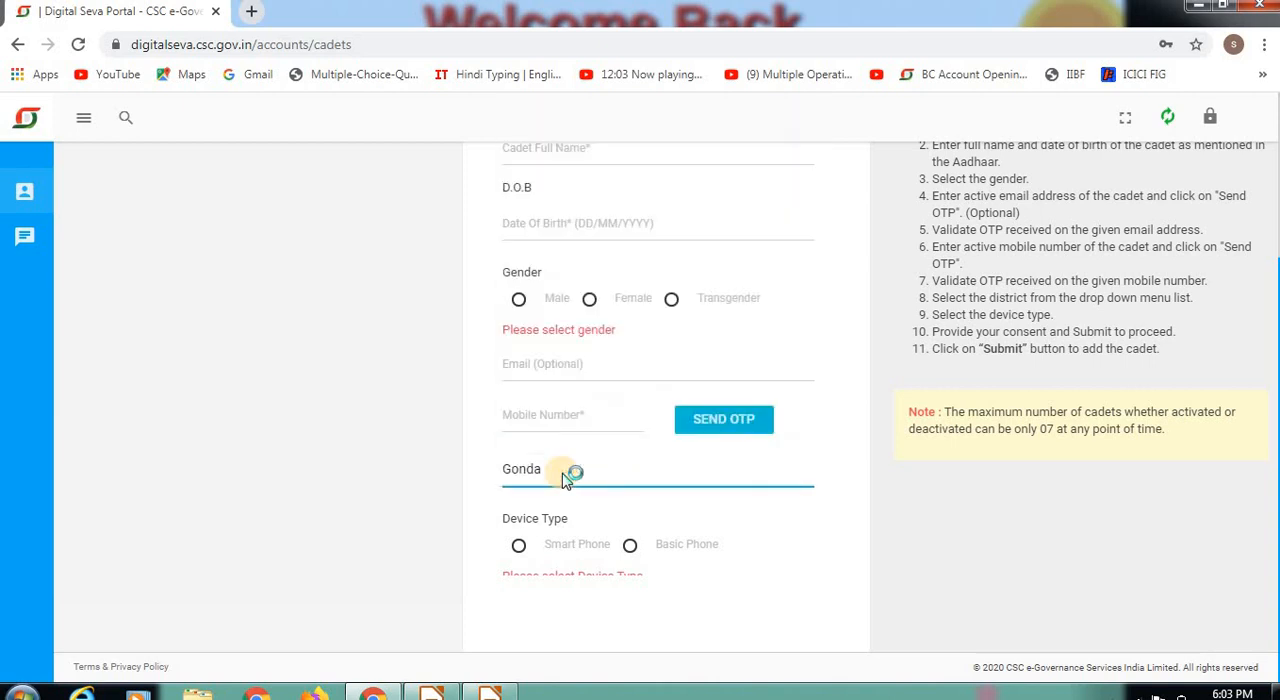
Step: Set the device type to Smart Phone and accept the cadet's Aadhaar authentication consent statement
click(518, 547)
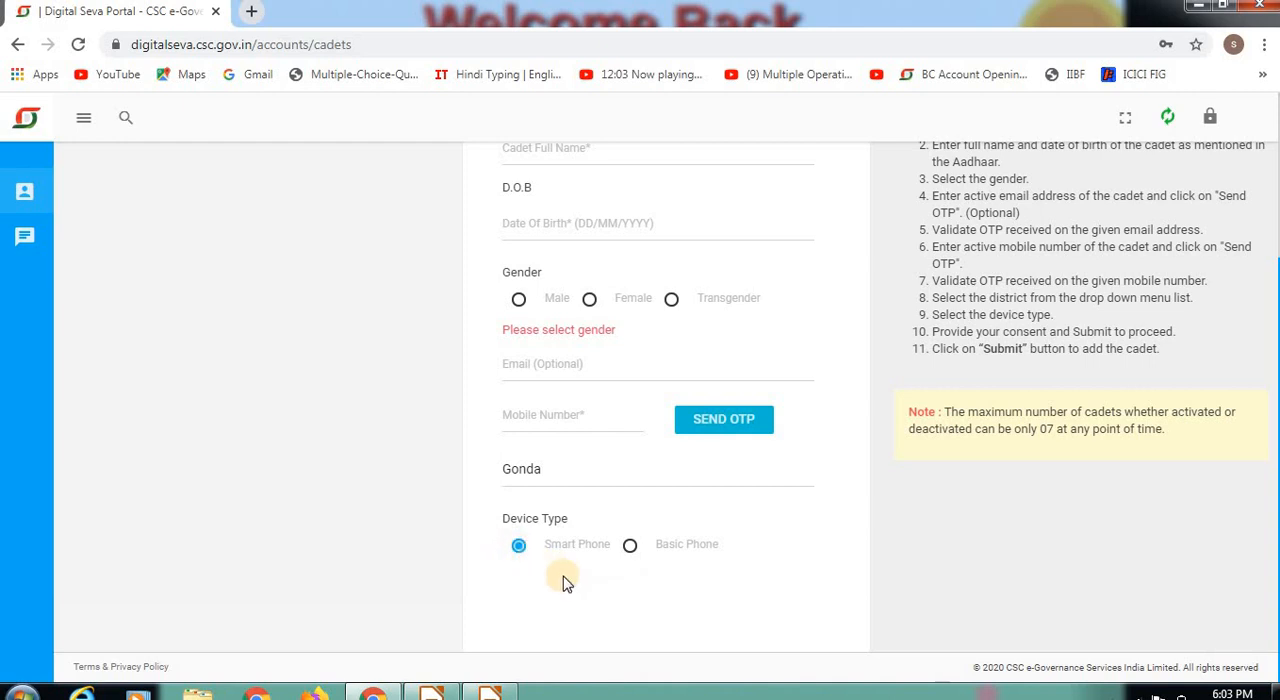
scroll(562, 583, down, 2)
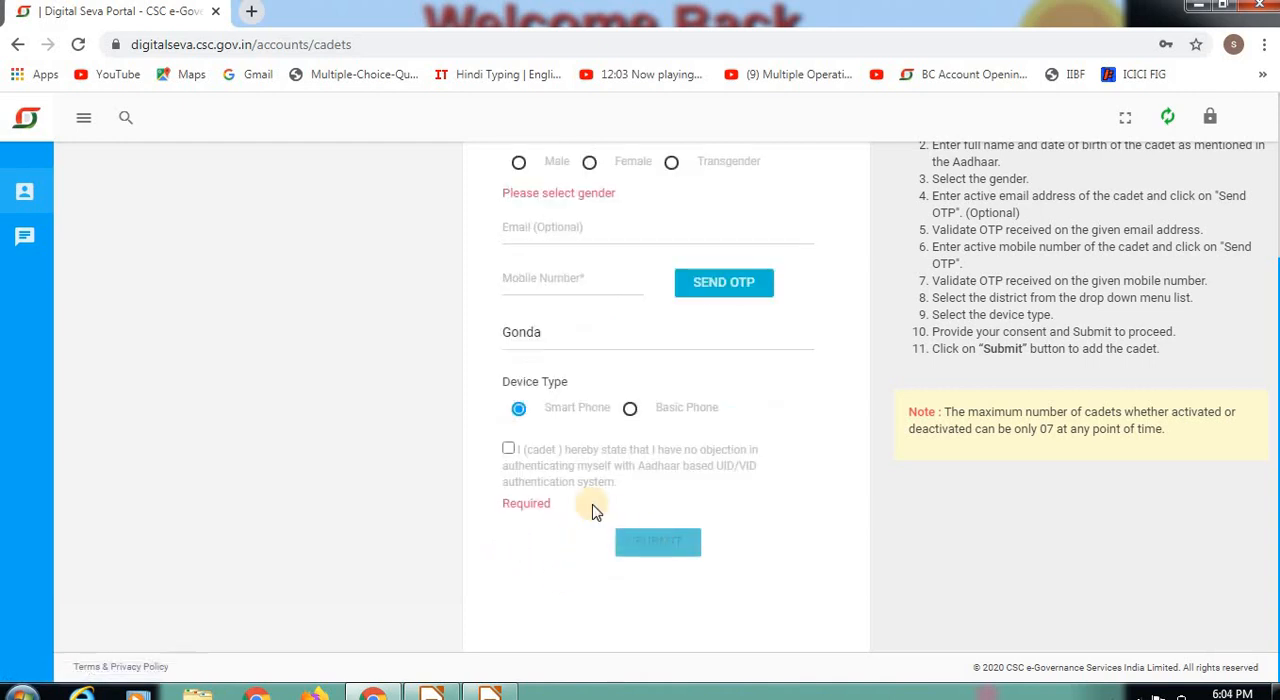
click(510, 451)
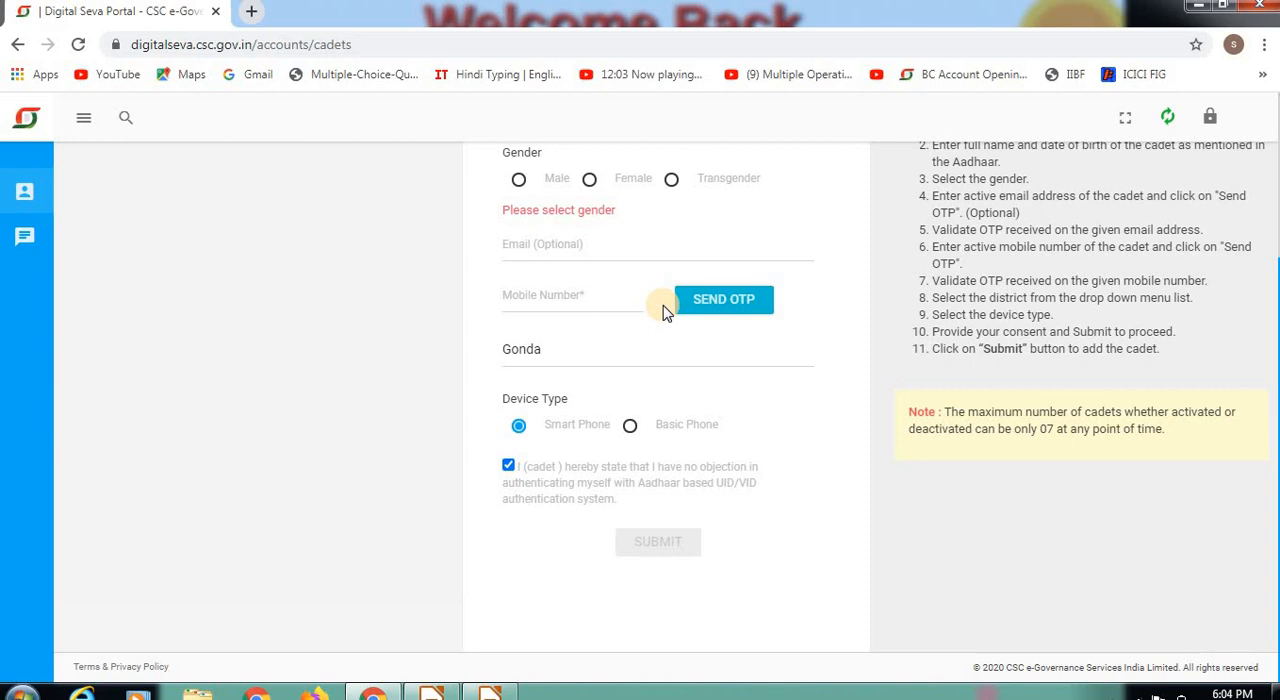
Step: Enter the cadet's Aadhaar number in the new cadet form
click(555, 298)
key(shift+Tab)
key(shift+Tab)
key(shift+Tab)
key(shift+Tab)
key(shift+Tab)
key(shift+Tab)
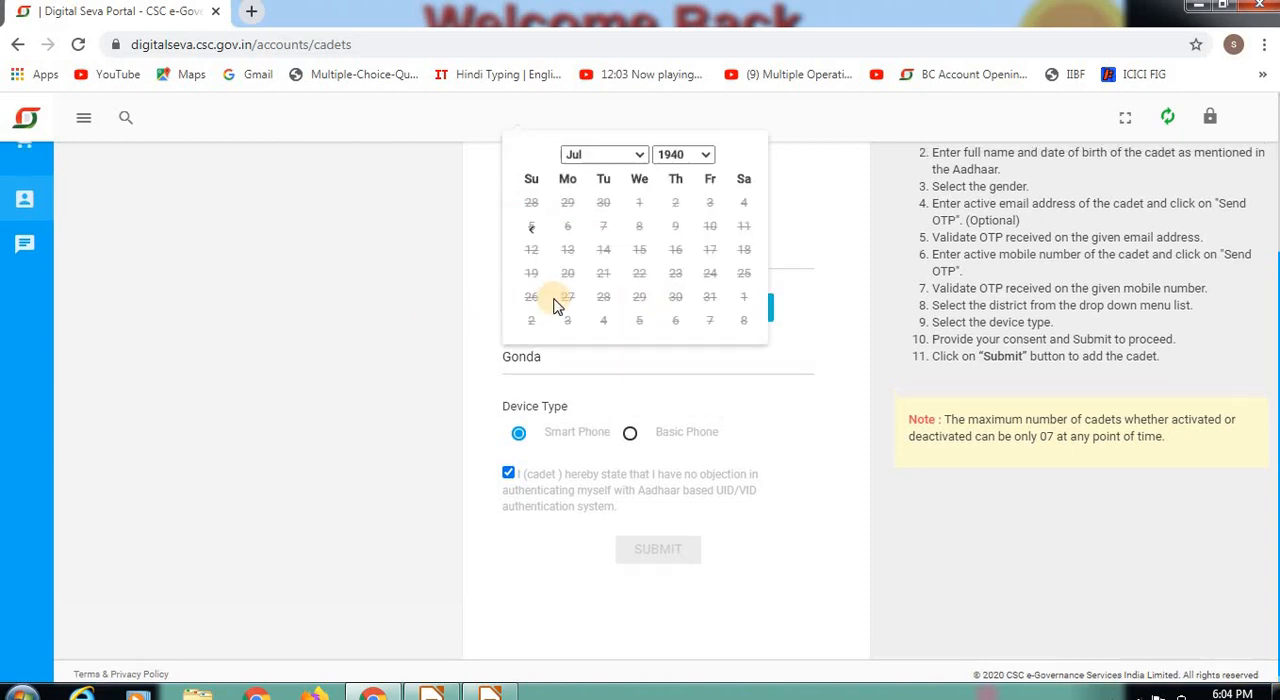
click(555, 304)
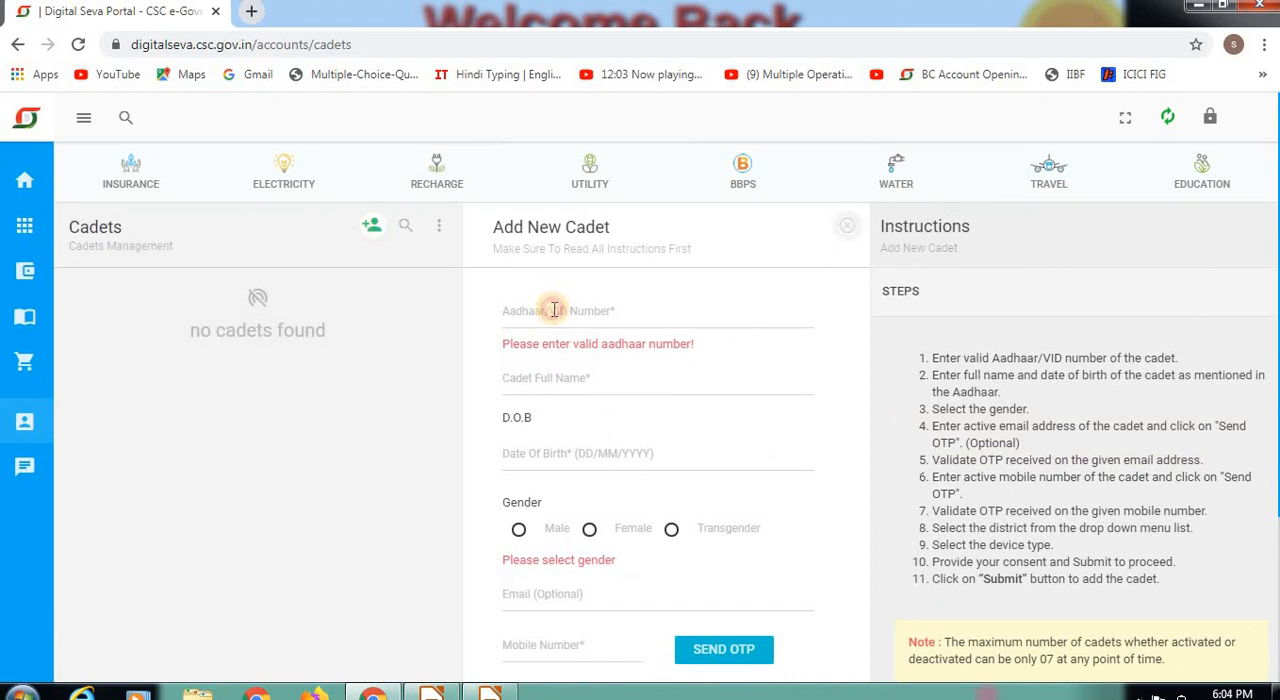
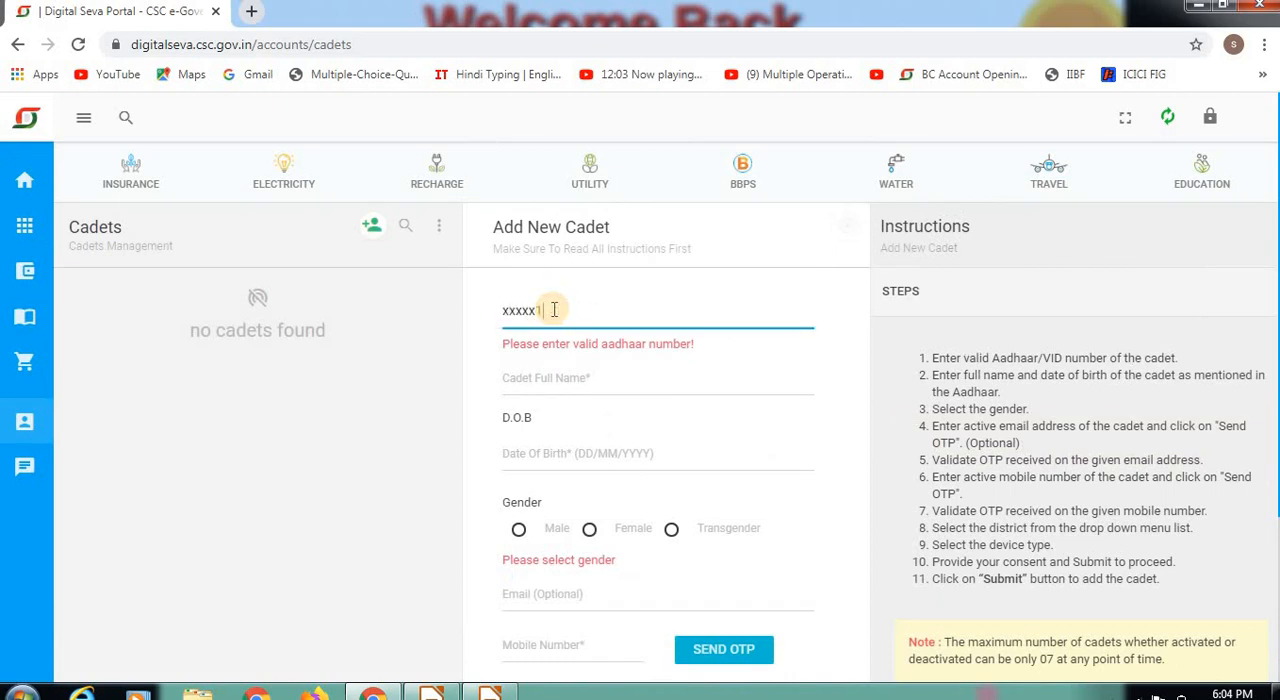
key(BackSpace)
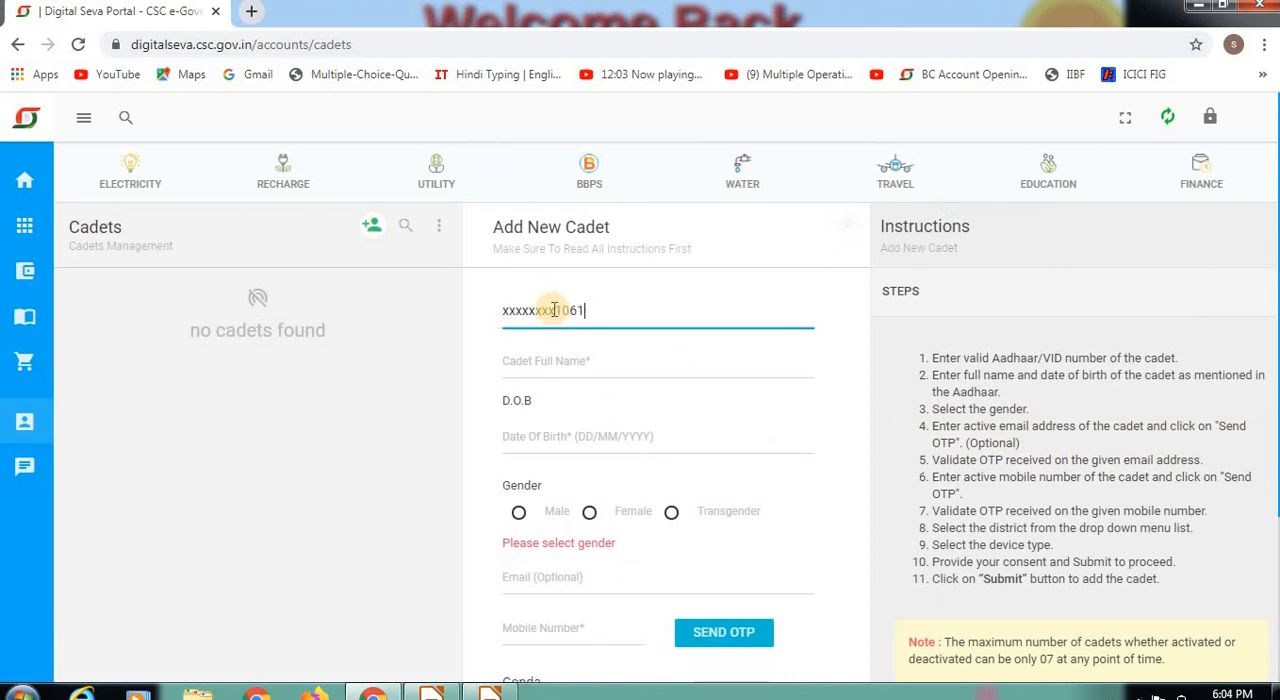
Step: Enter the cadet's full name
click(543, 364)
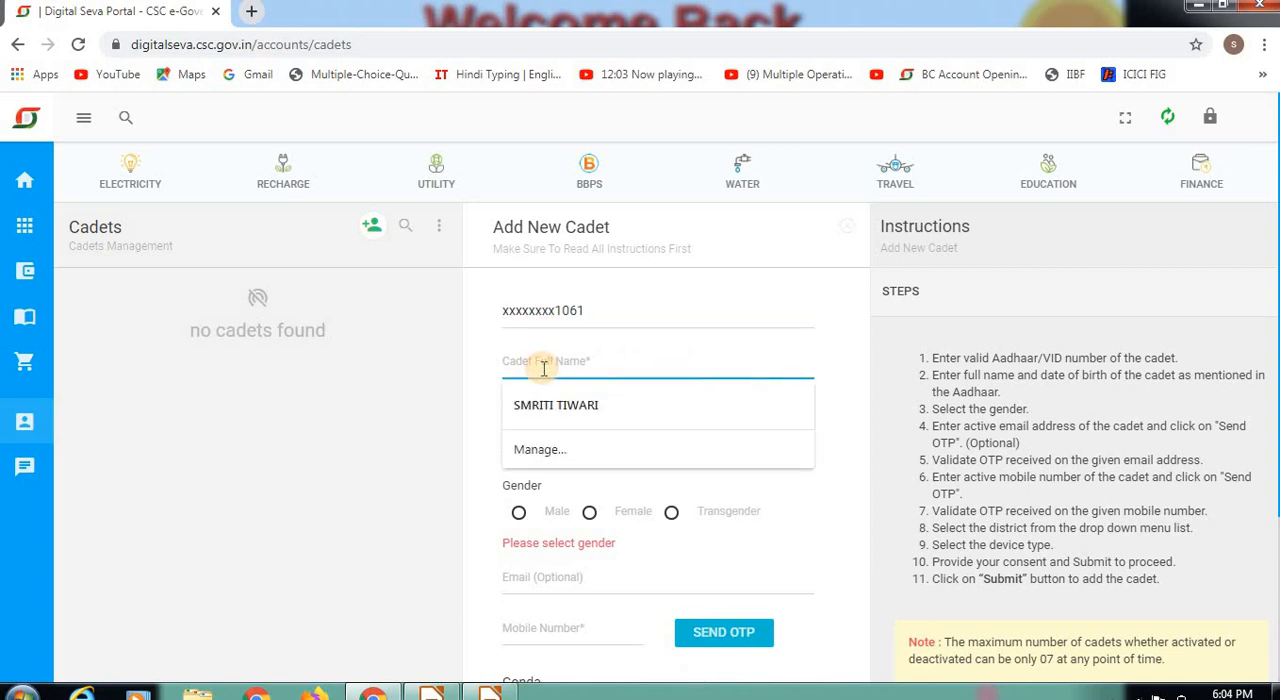
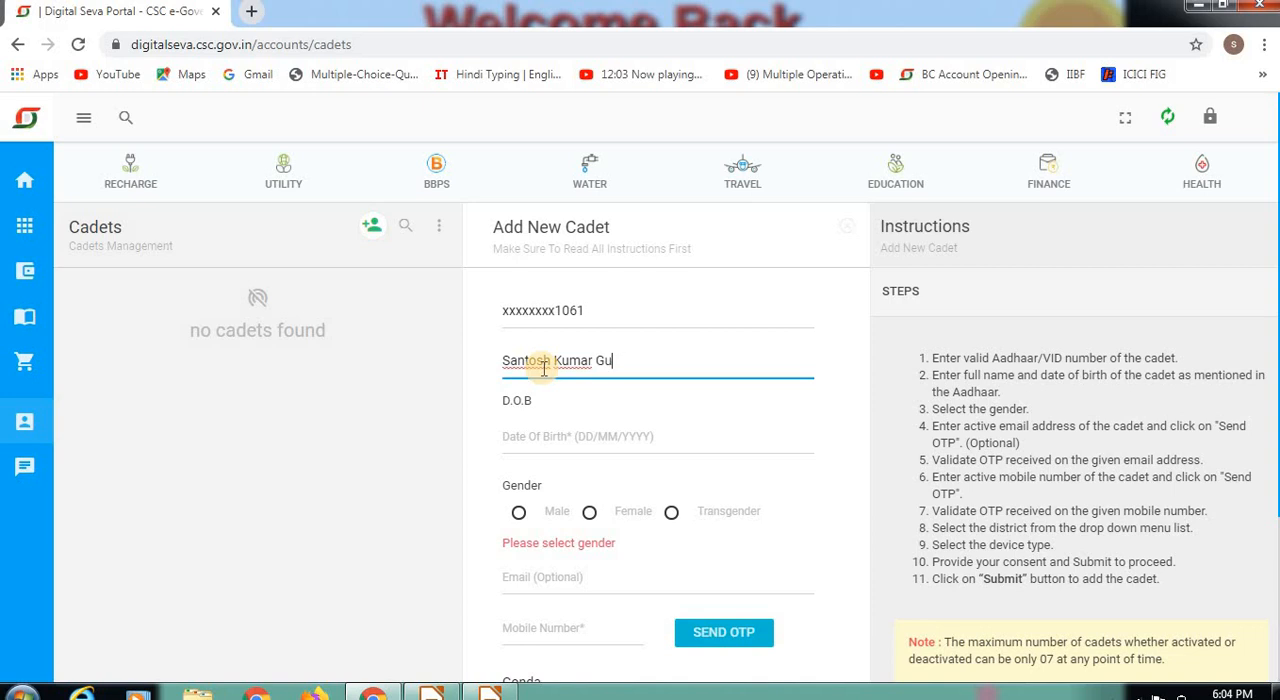
Step: Choose the cadet's date of birth from the calendar and set the gender to Male
key(Tab)
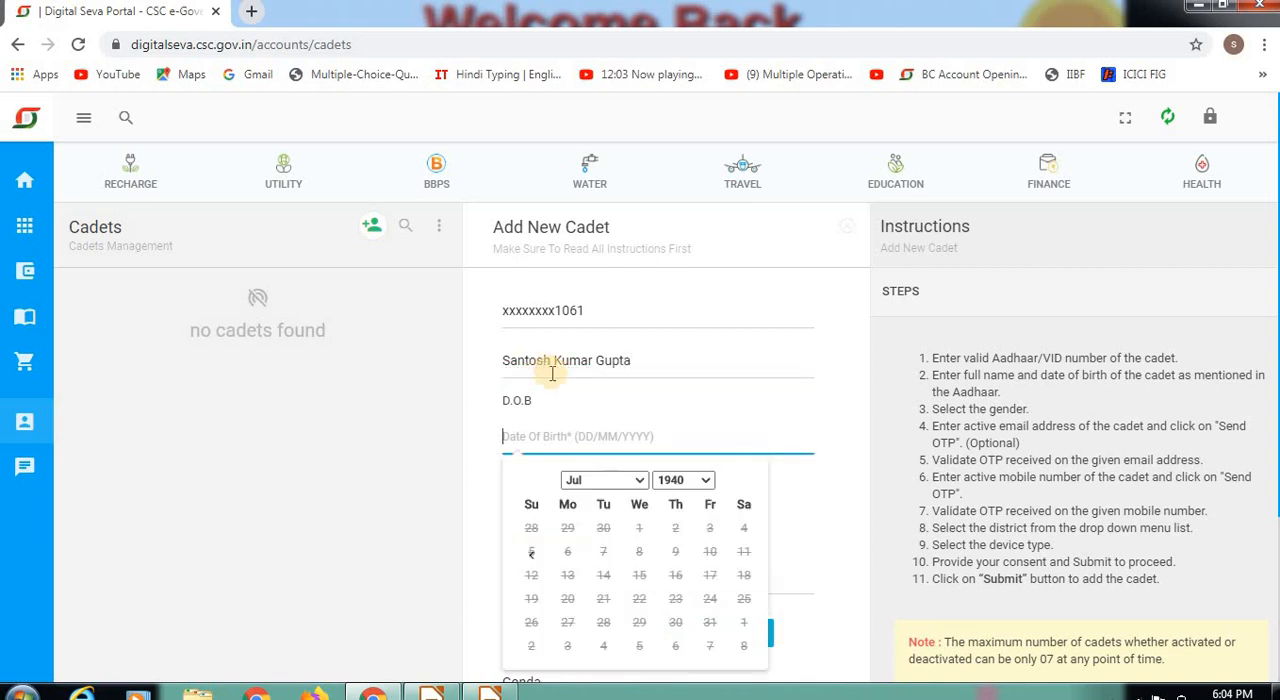
click(686, 482)
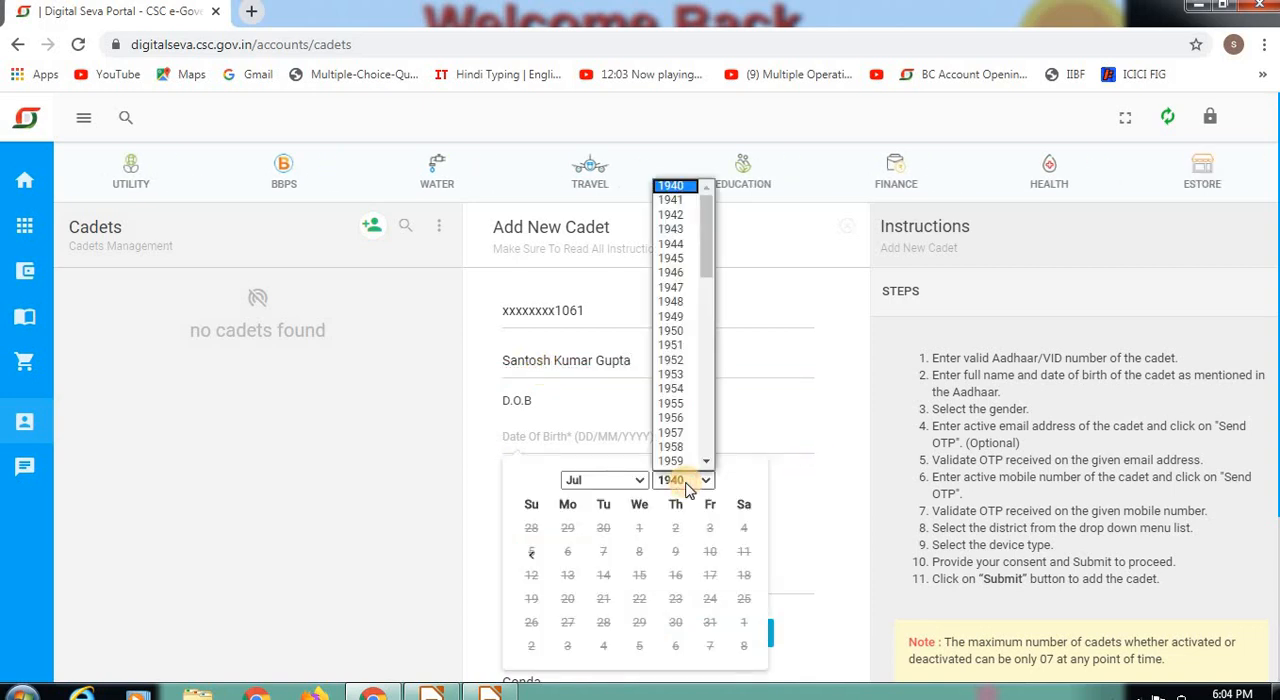
scroll(680, 440, down, 4)
click(671, 460)
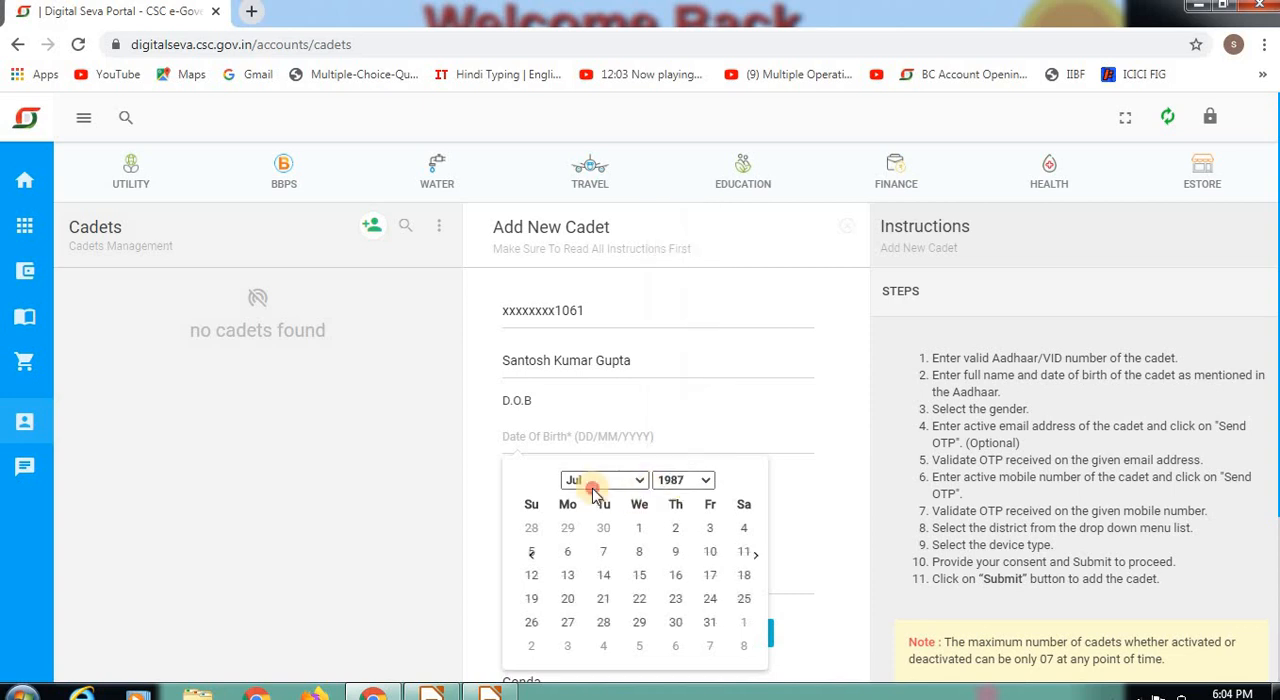
click(593, 486)
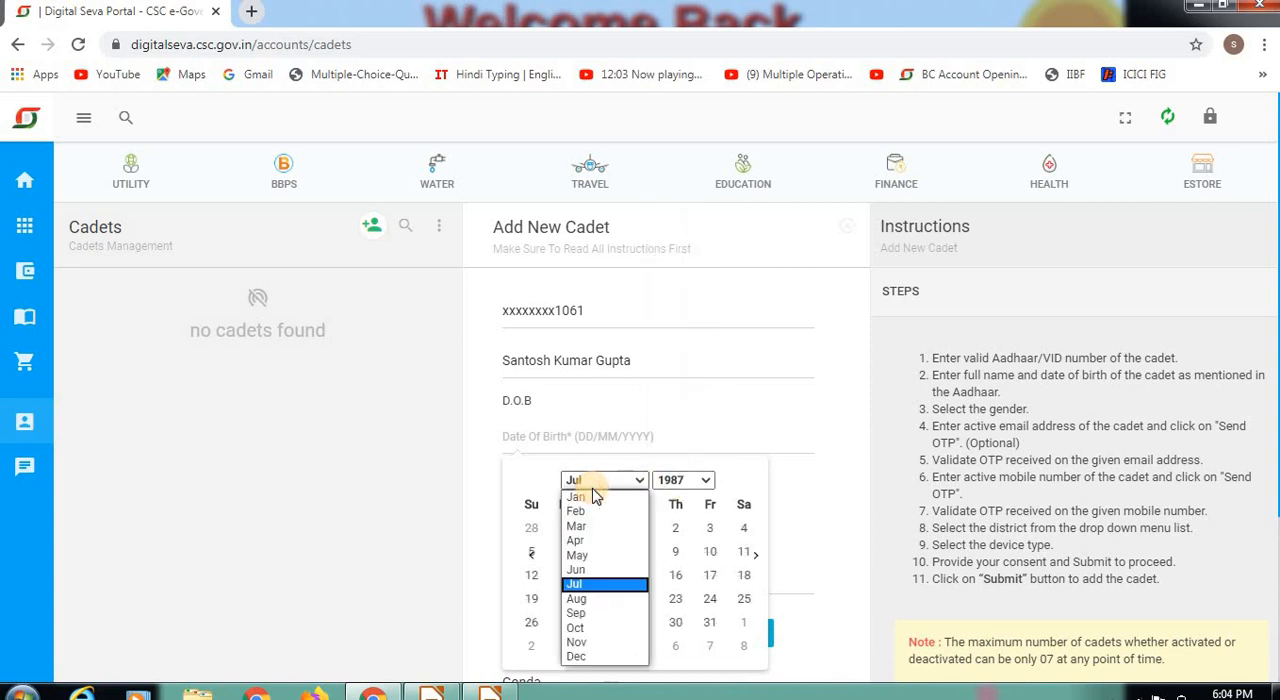
click(594, 605)
click(595, 620)
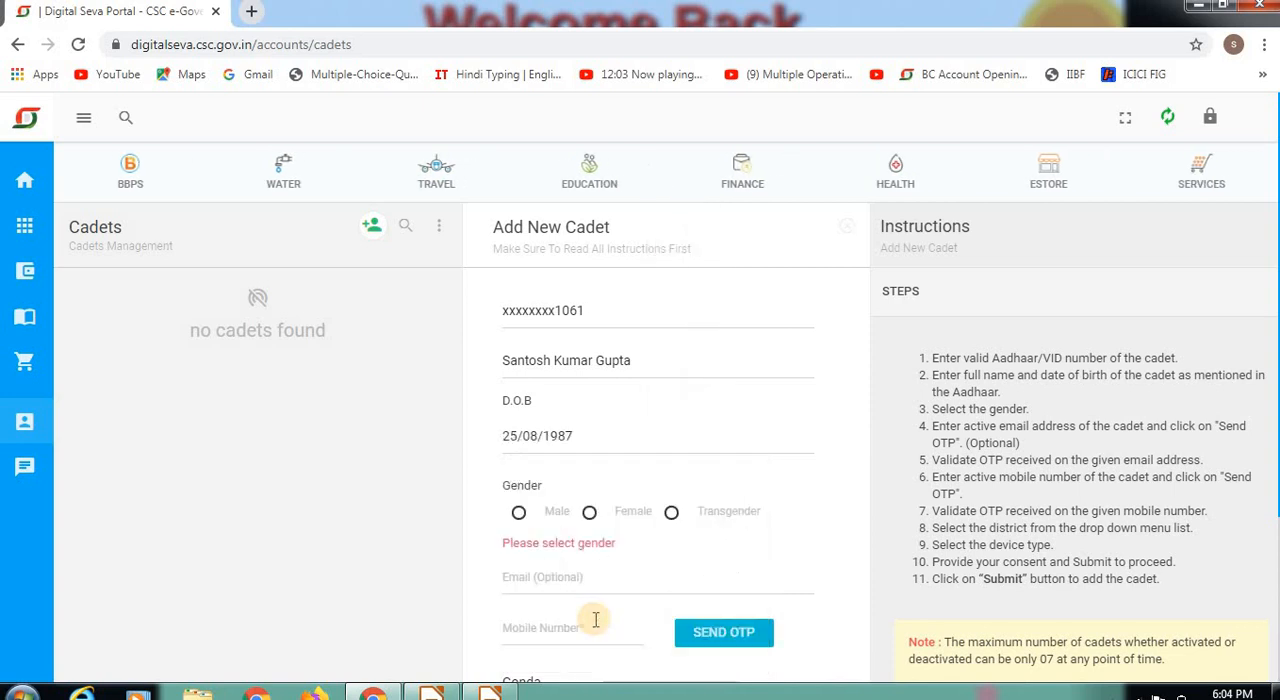
click(518, 514)
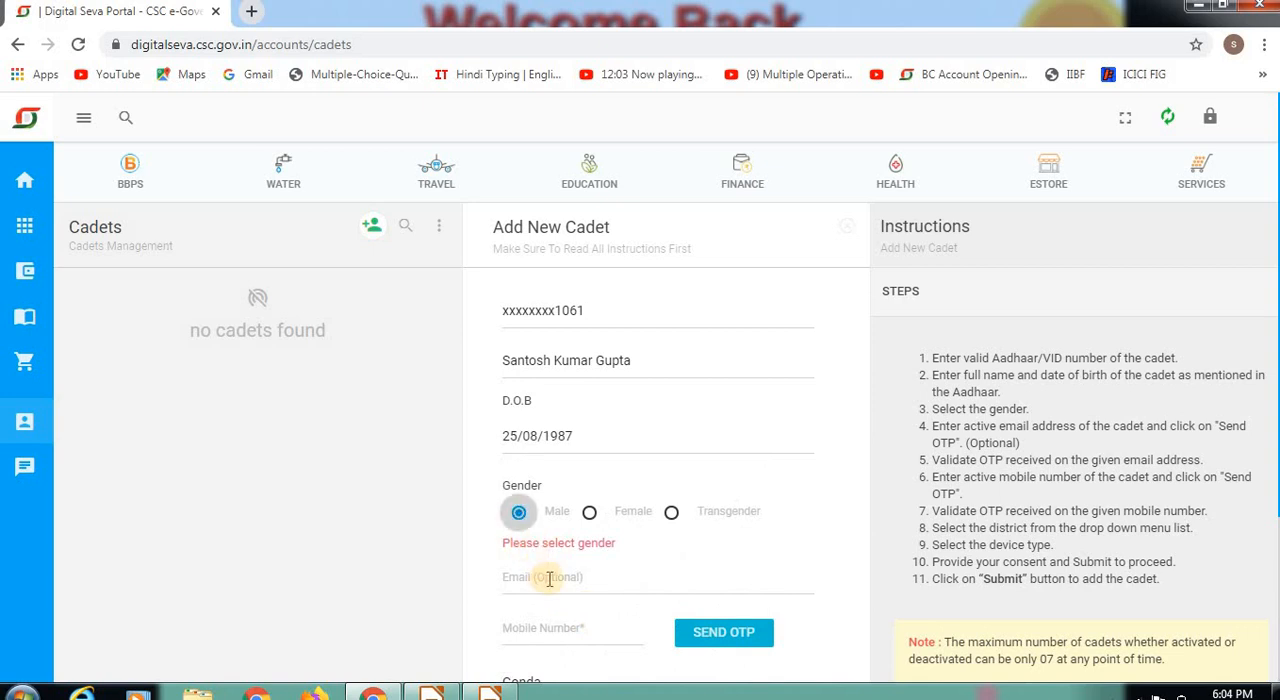
Step: Enter the cadet's mobile number and send a one-time password to it
click(550, 634)
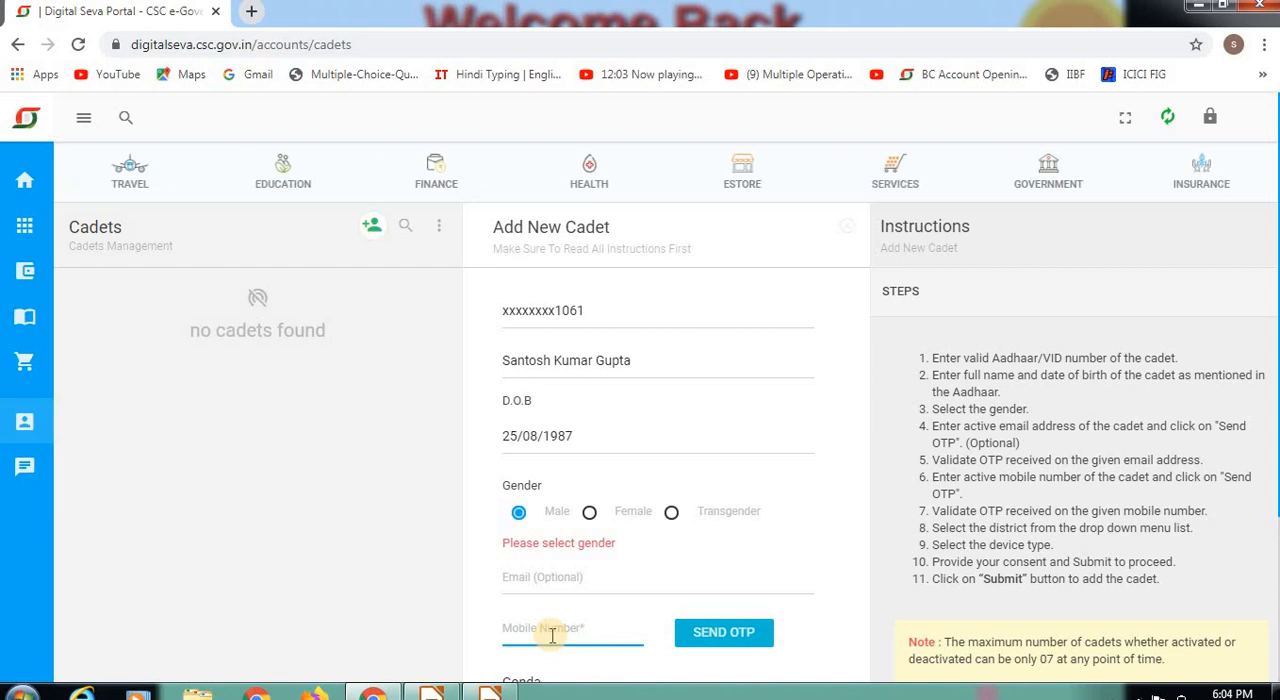
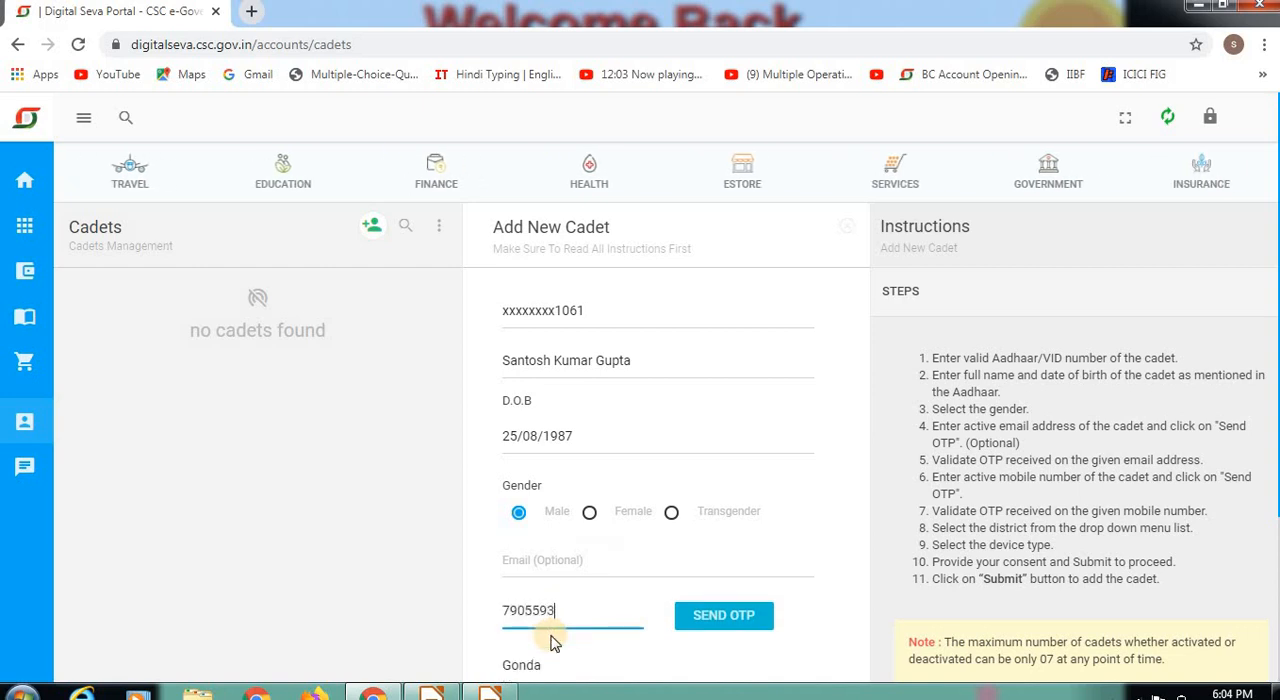
click(690, 614)
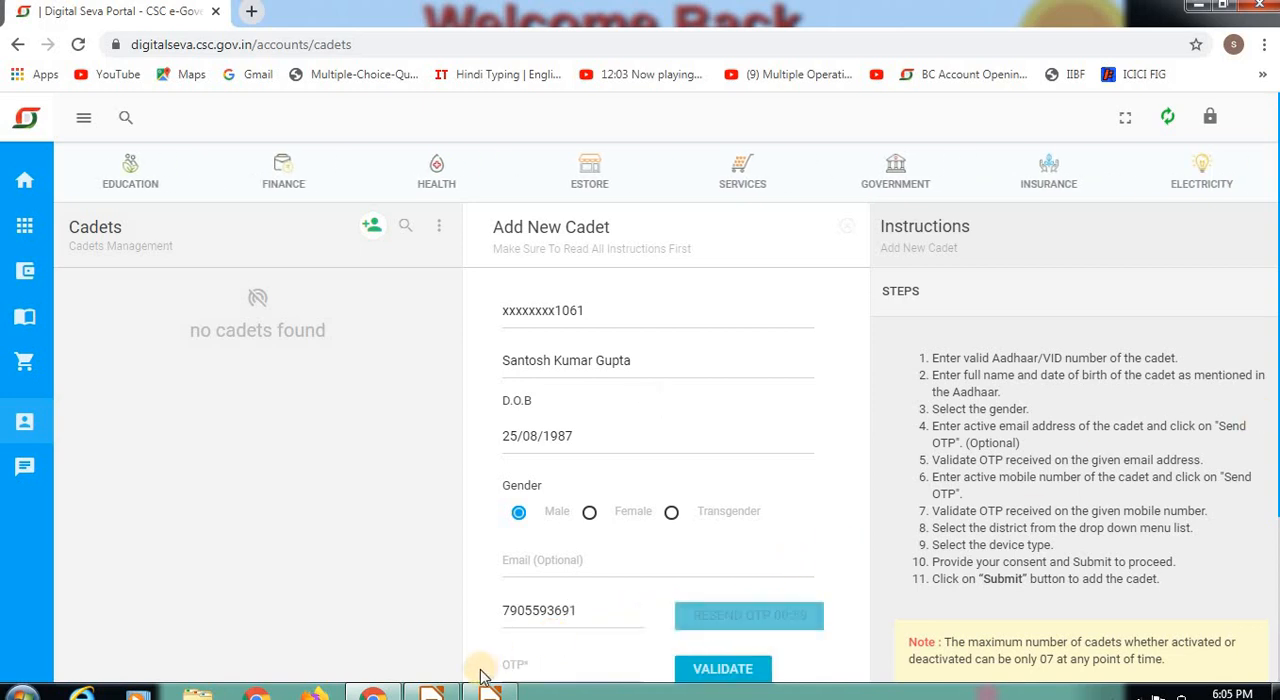
Step: Enter the one-time password received on the cadet's mobile and validate it
click(541, 666)
scroll(542, 666, down, 2)
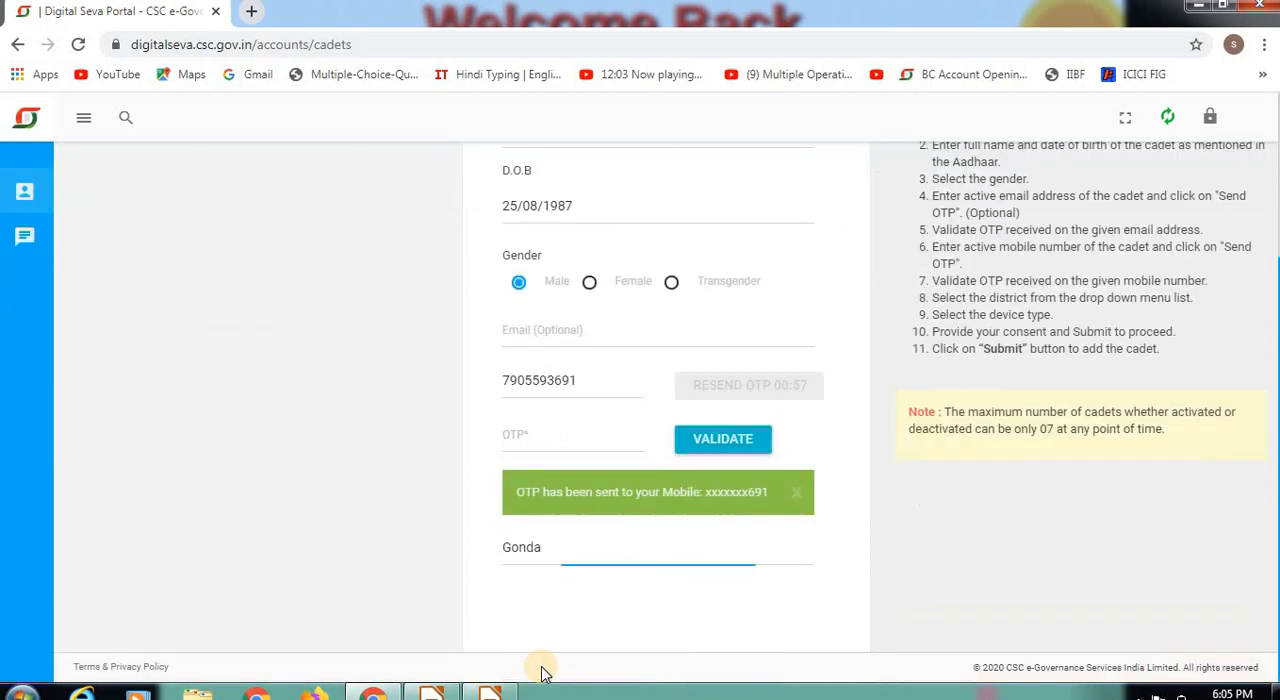
click(555, 434)
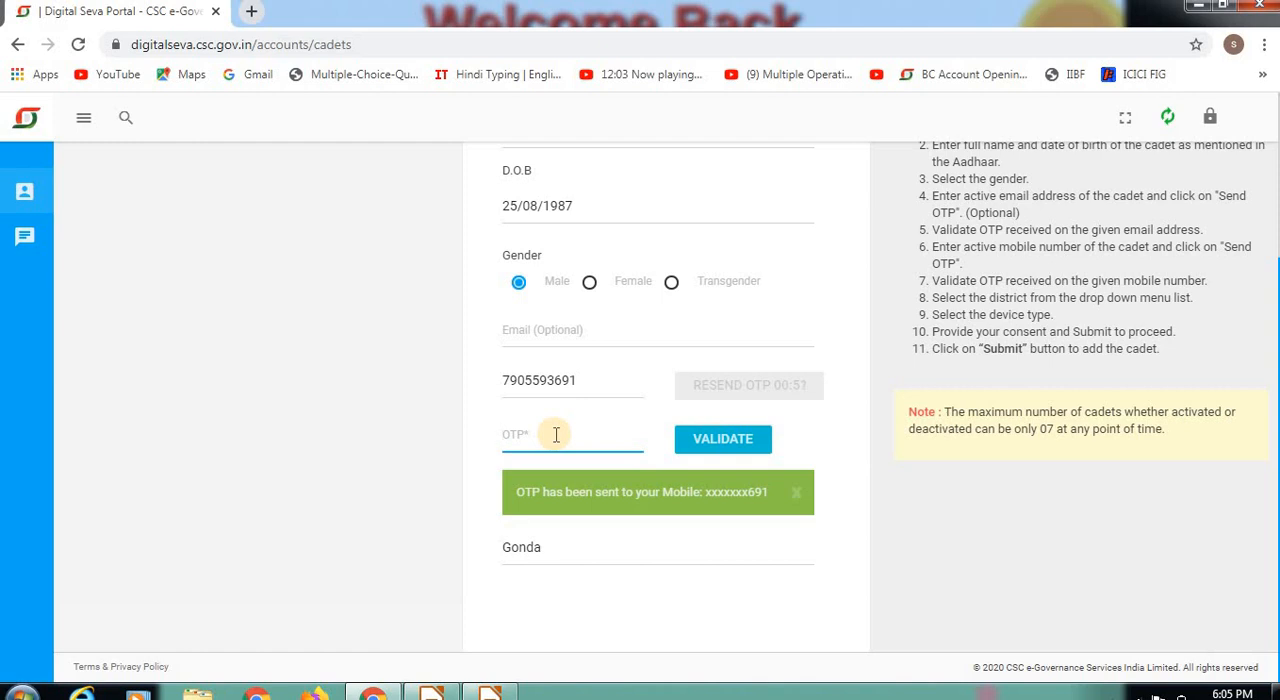
text(12••••)
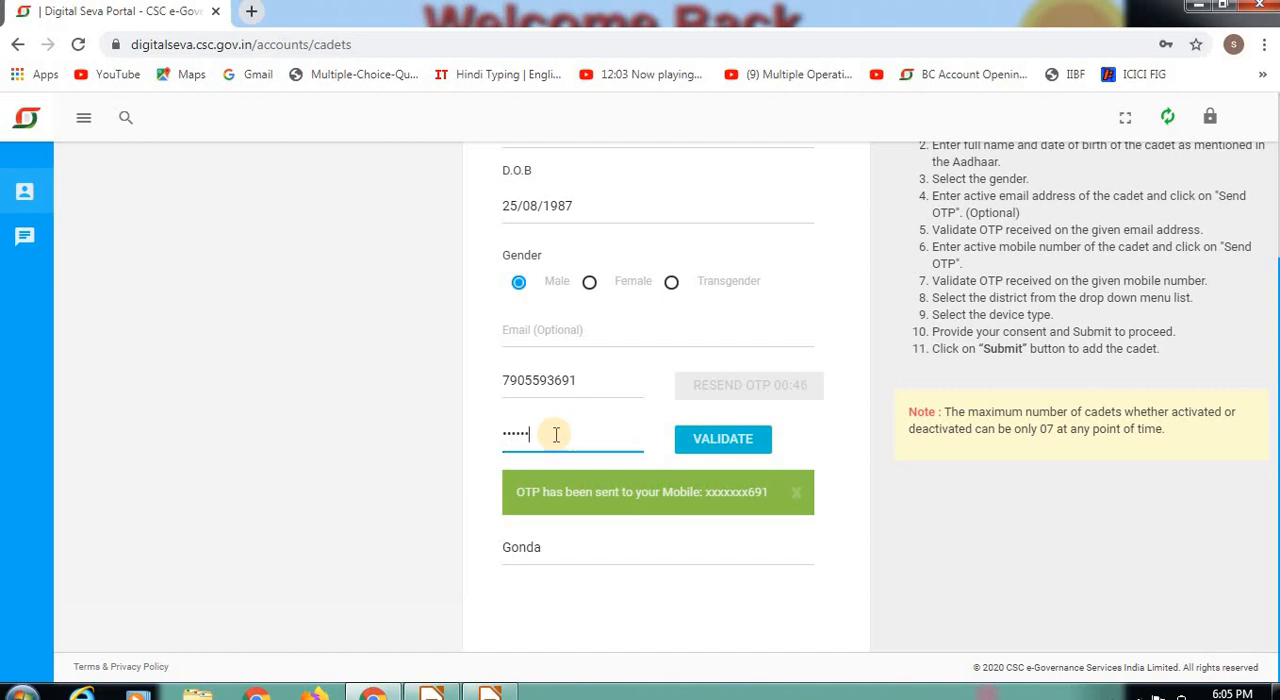
click(743, 441)
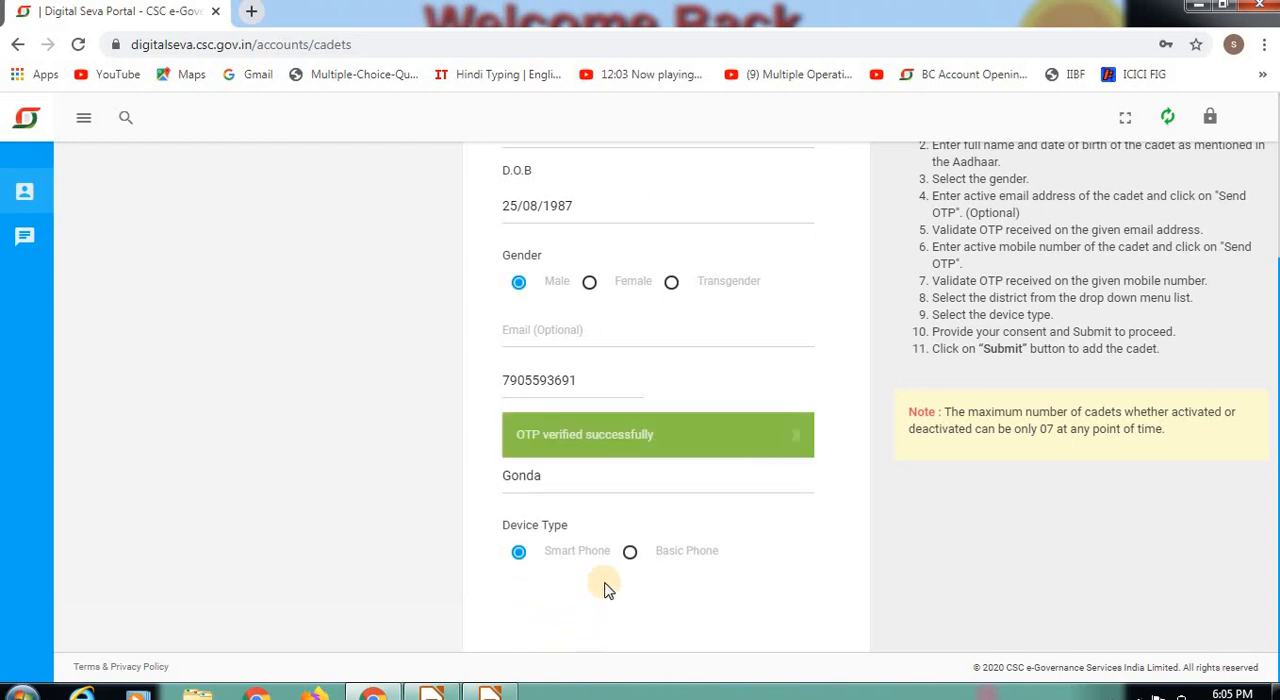
click(542, 614)
scroll(542, 620, up, 3)
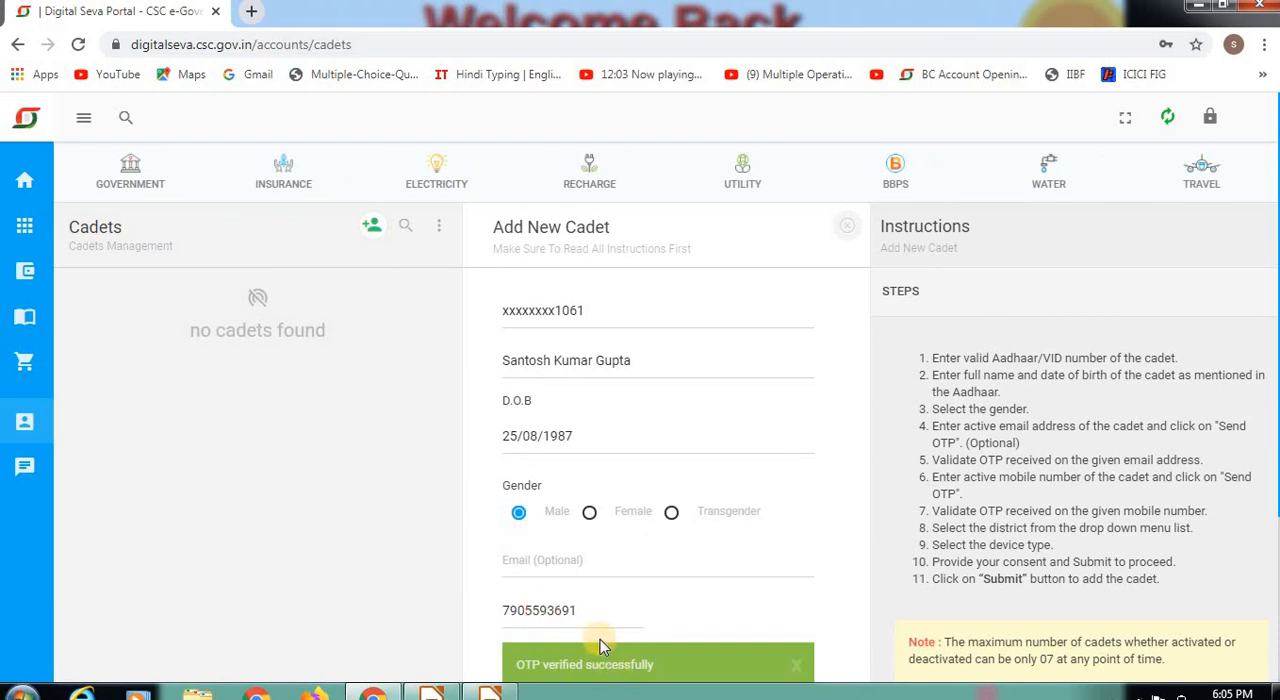
Step: Set the cadet's district to Gonda and the device type to Smart Phone
key(Tab)
key(Tab)
key(Tab)
key(Tab)
key(Tab)
key(Tab)
key(Tab)
key(Tab)
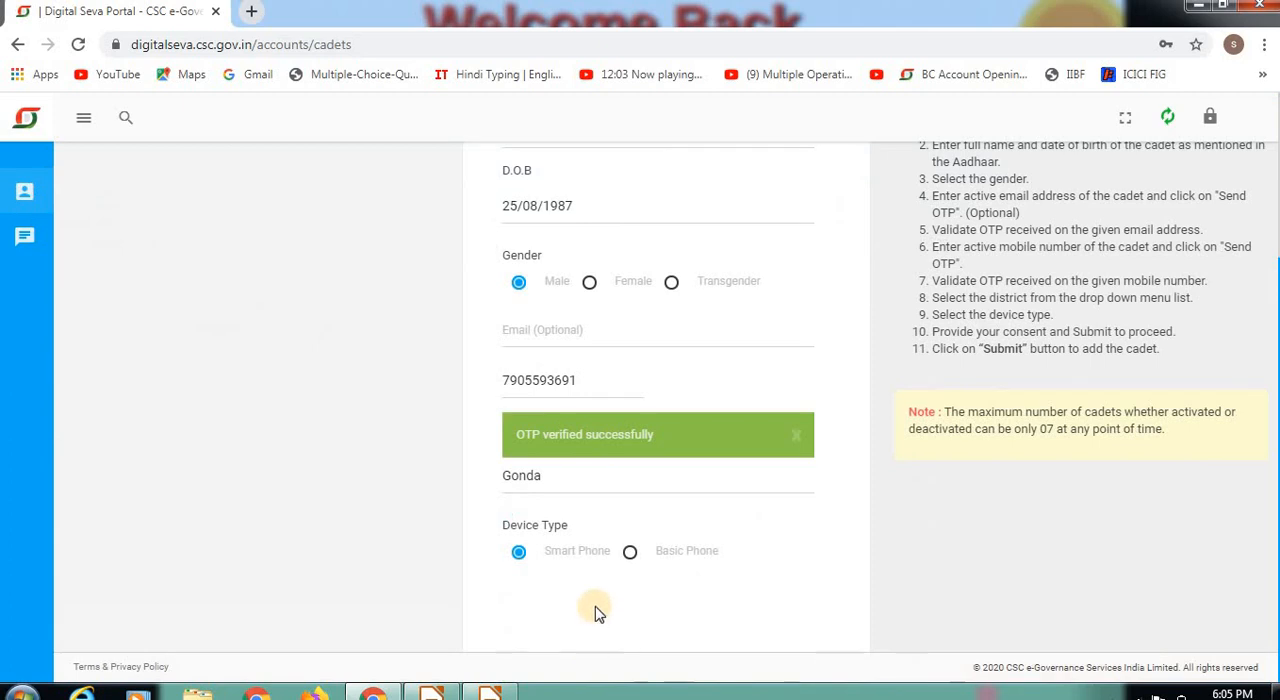
click(531, 474)
click(538, 476)
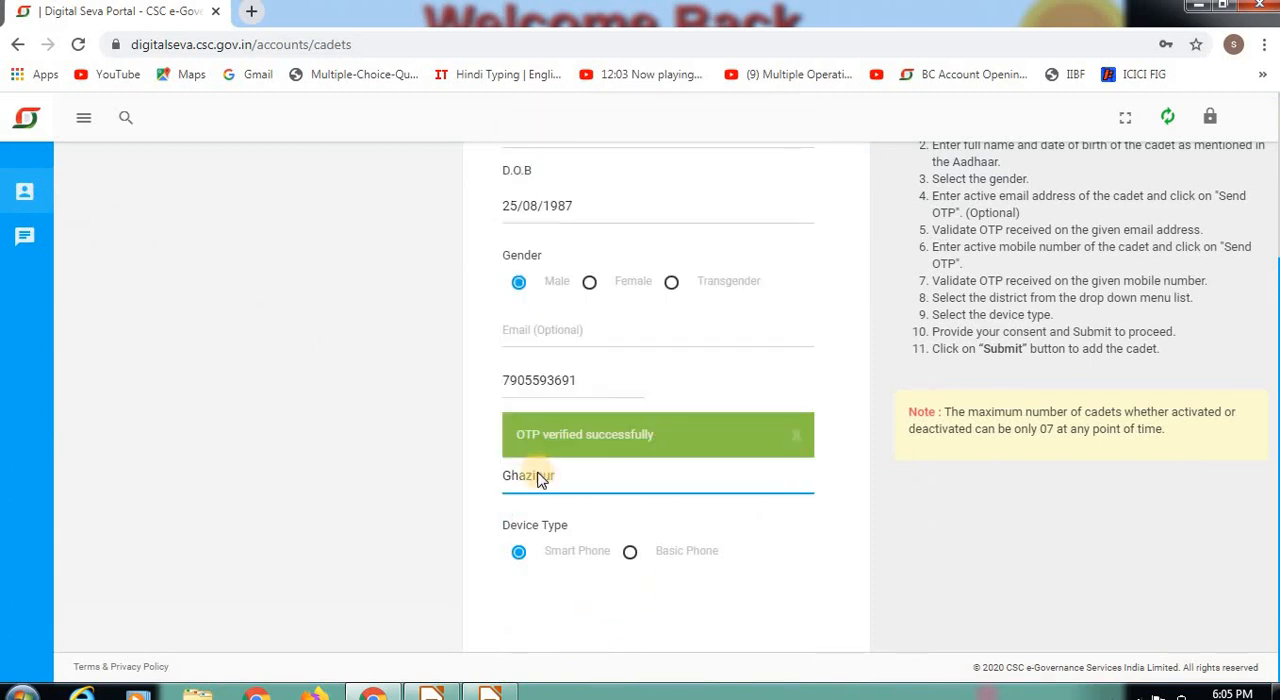
click(538, 480)
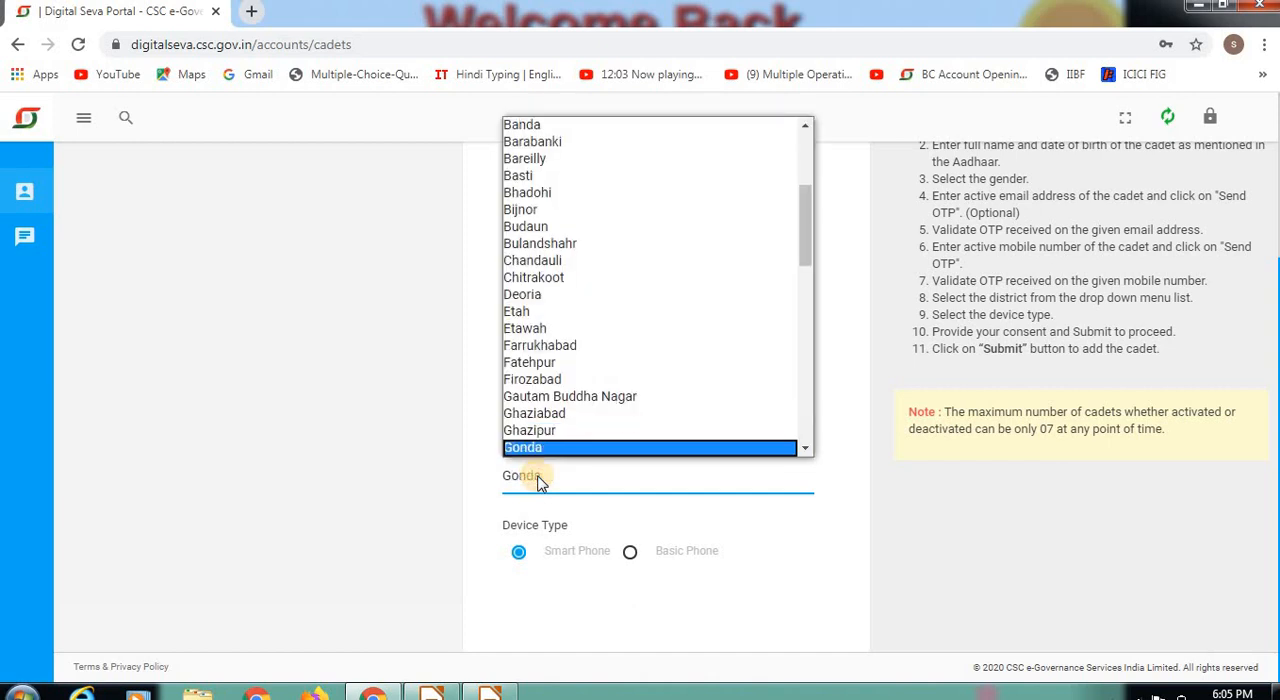
click(538, 483)
click(540, 491)
click(538, 491)
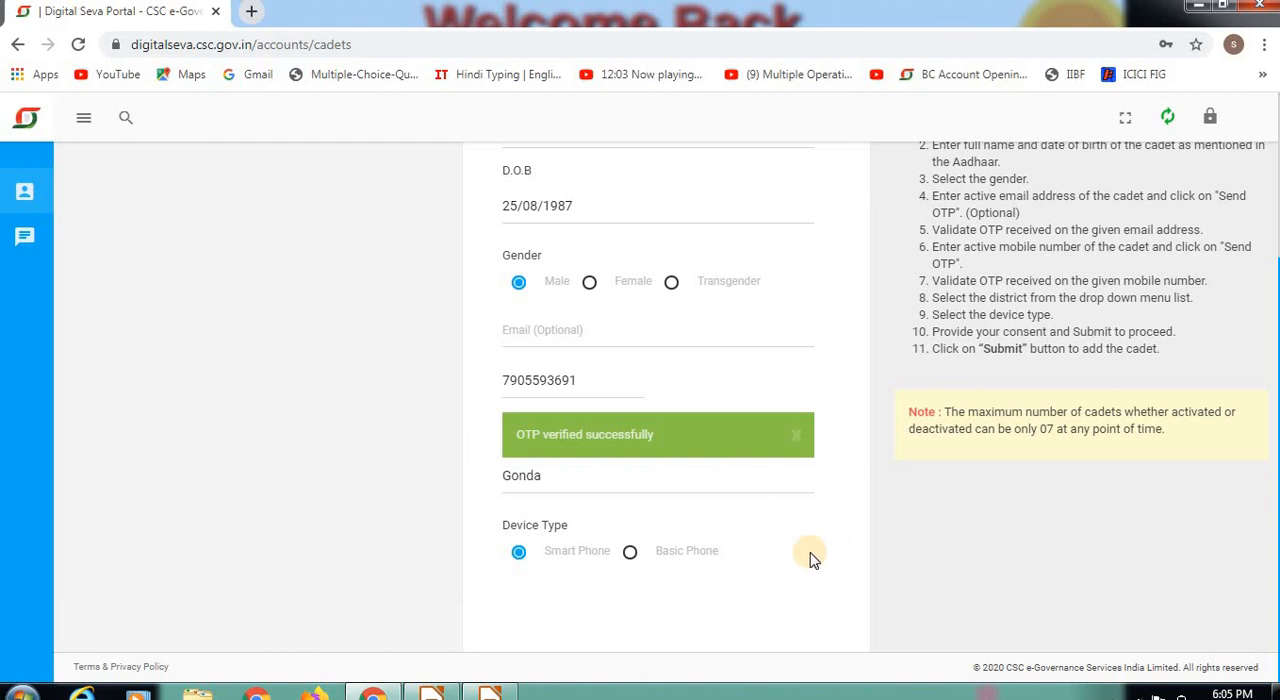
Step: Give the cadet's consent to Aadhaar based UID/VID authentication and submit the new cadet form
scroll(812, 560, down, 1)
click(509, 467)
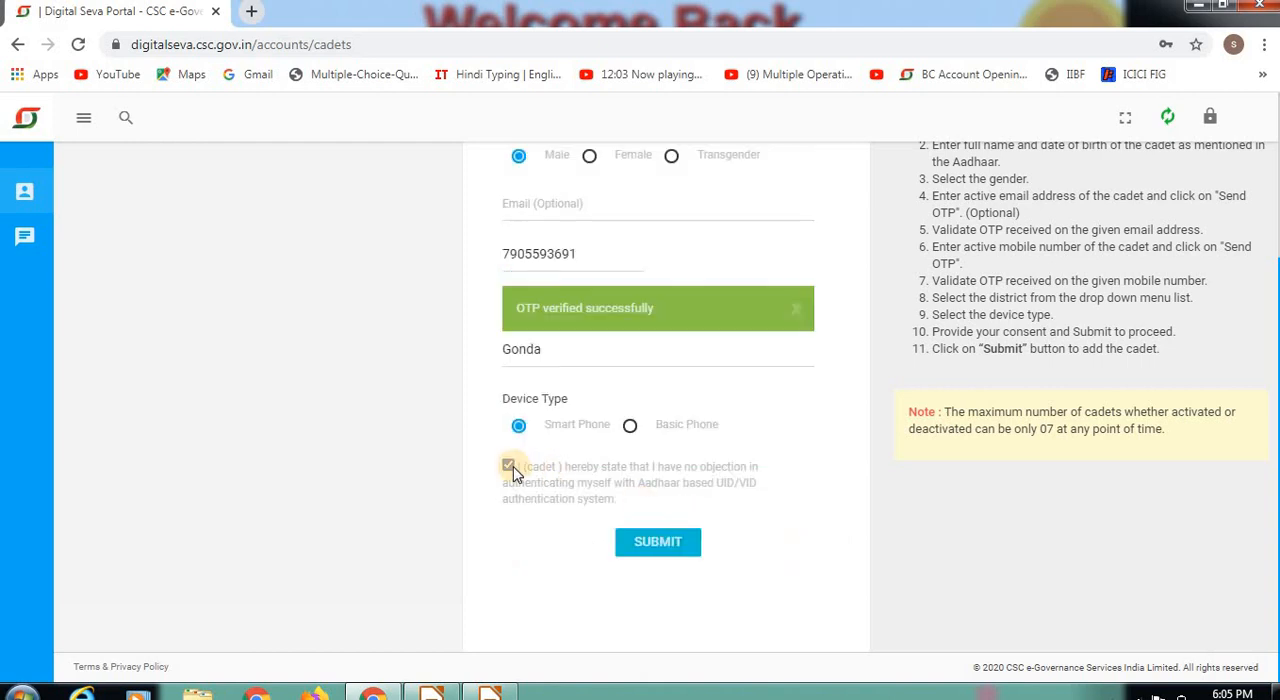
click(641, 542)
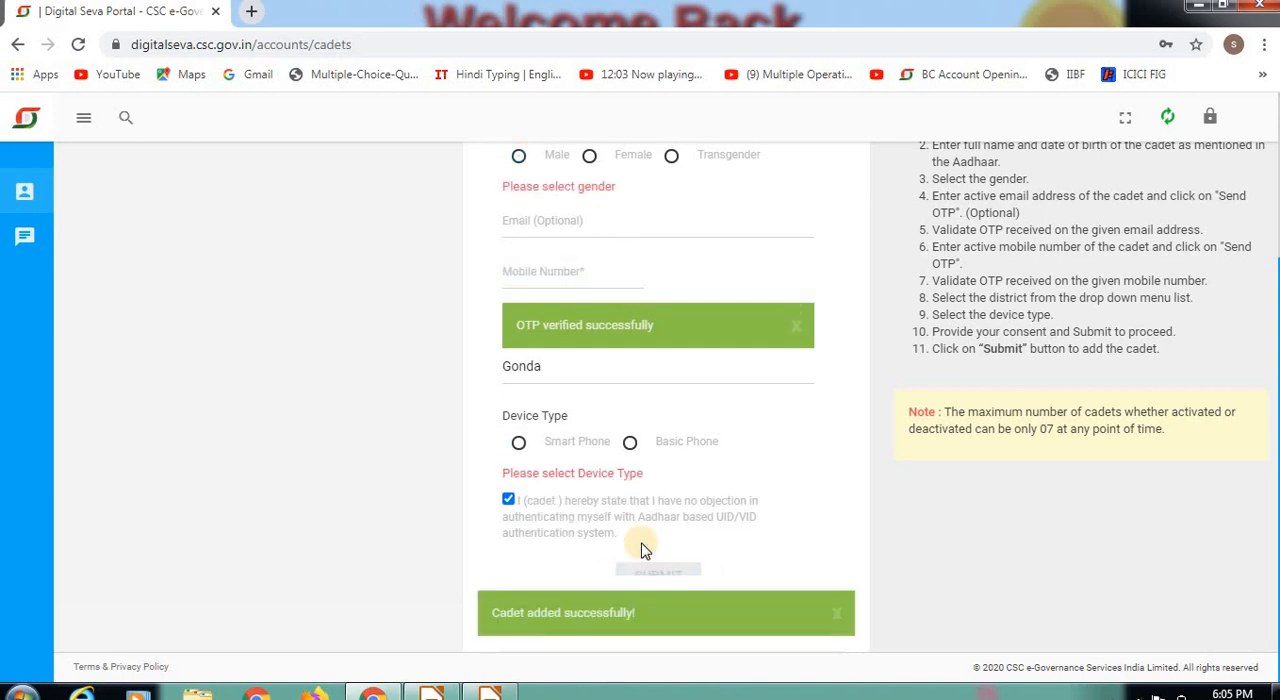
click(519, 444)
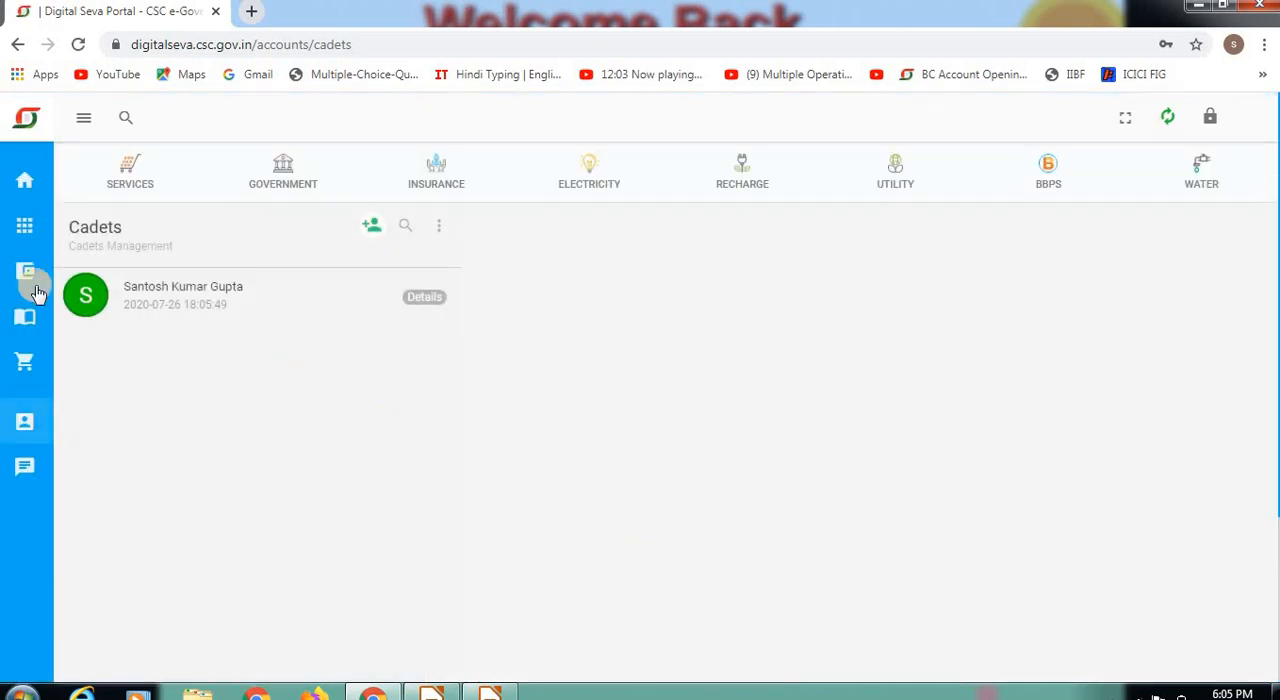
Step: View the newly added cadet's details in the cadets list and return to the portal dashboard
click(203, 292)
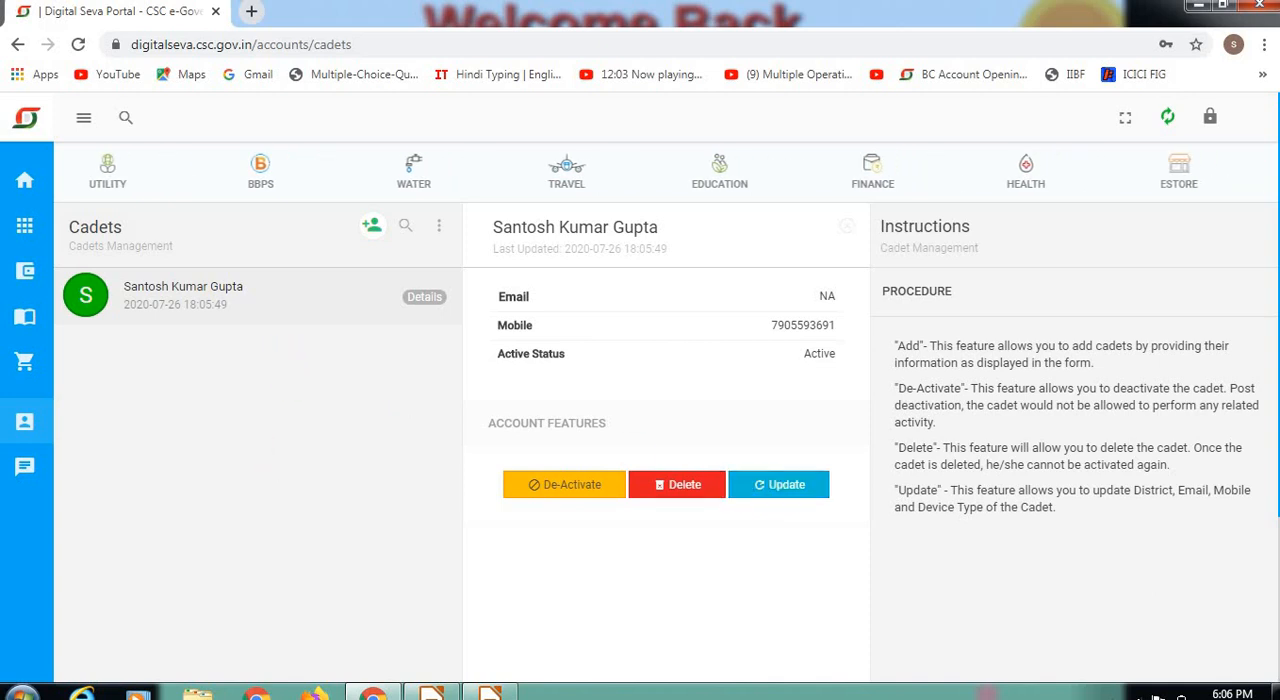
click(20, 179)
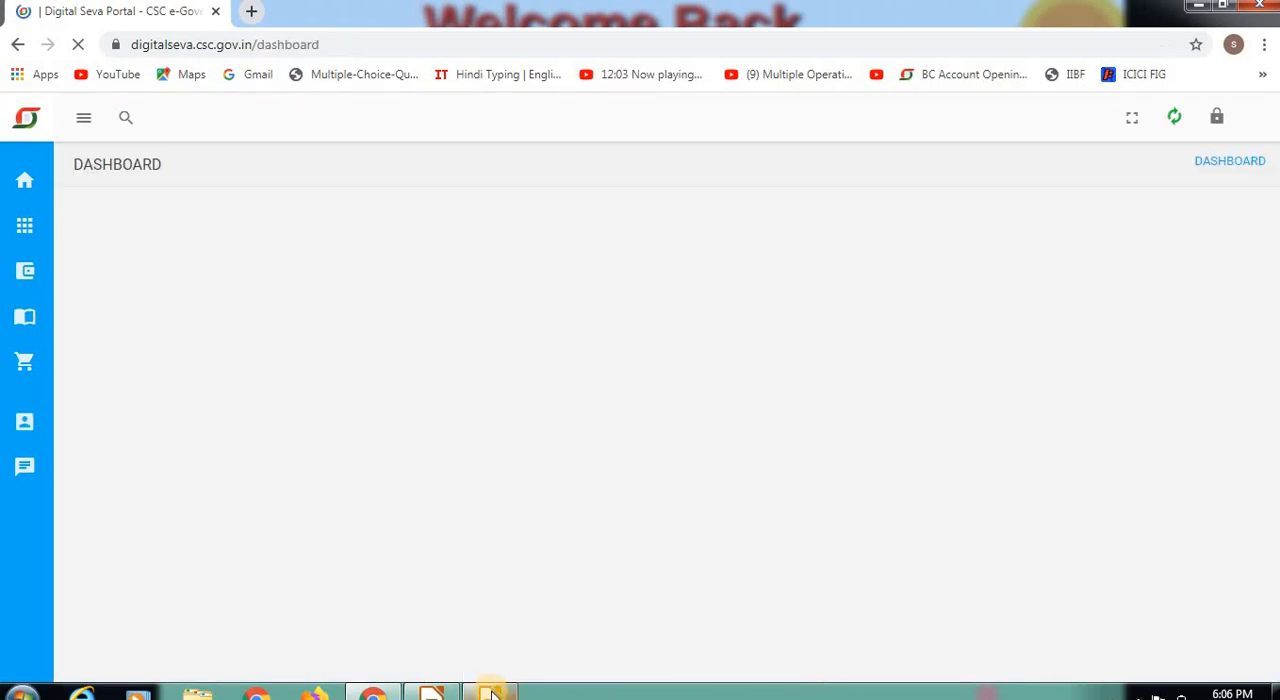
Step: Switch to the presentation slideshow and advance to the slide with questions and answers about the recruitment
click(491, 688)
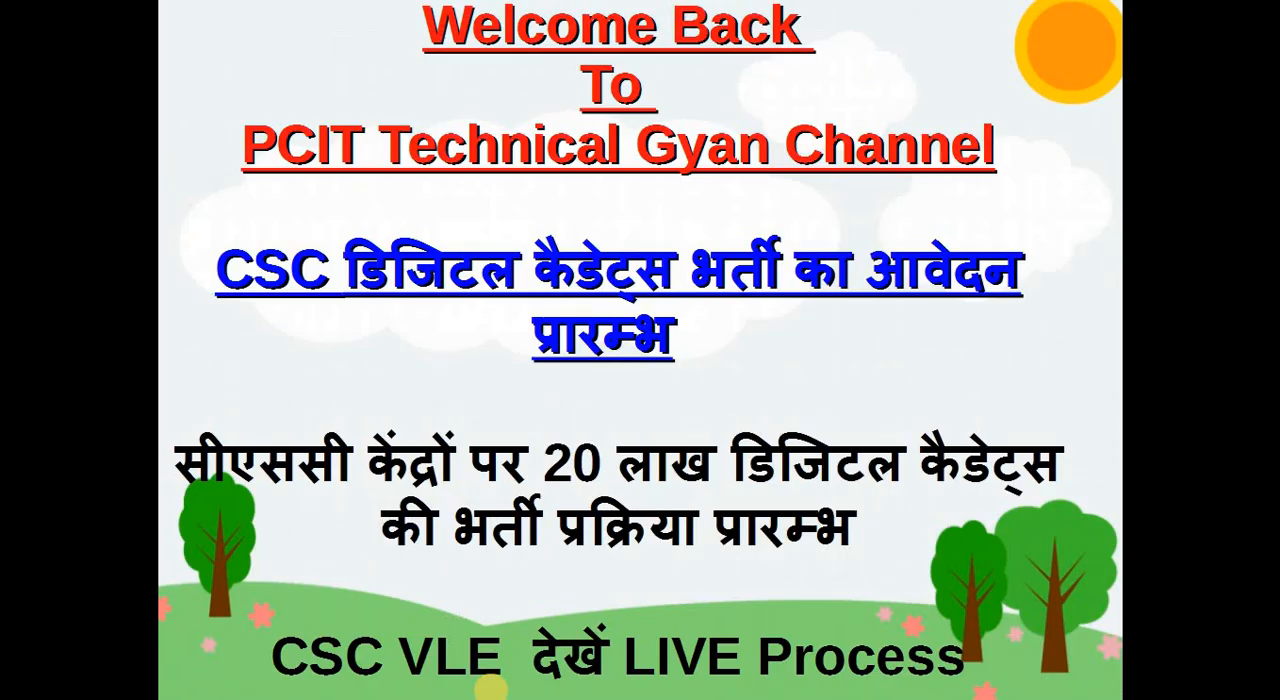
click(491, 688)
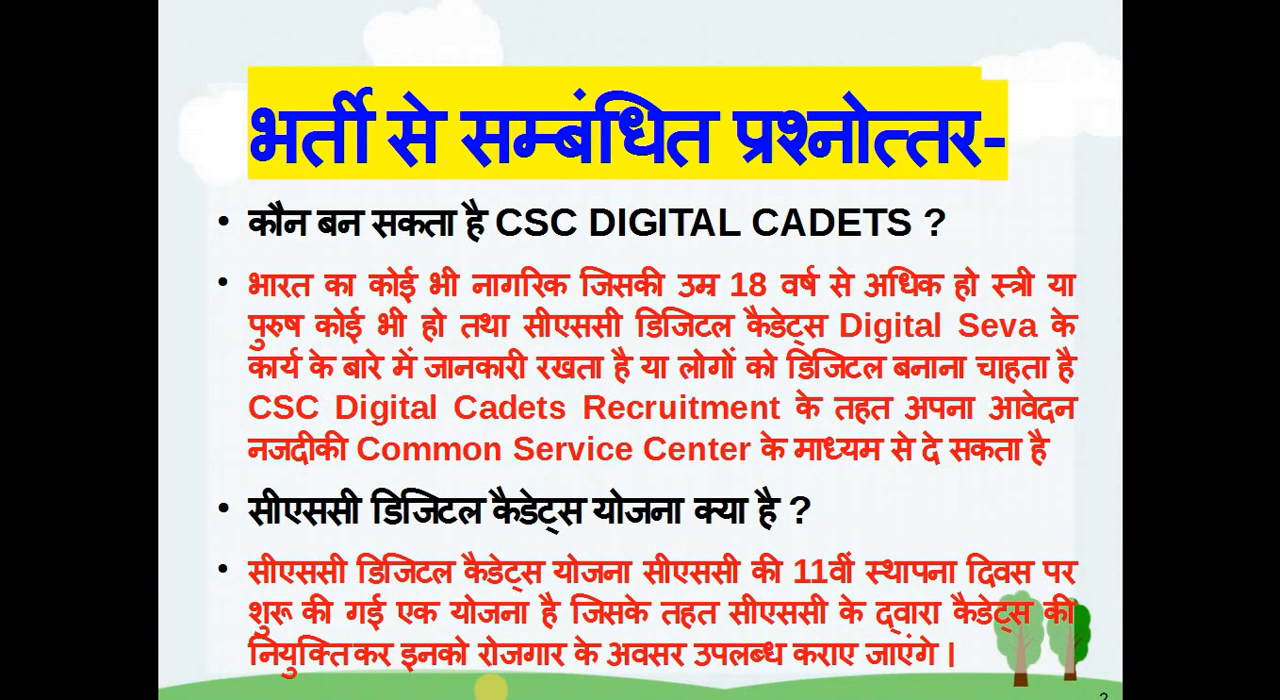